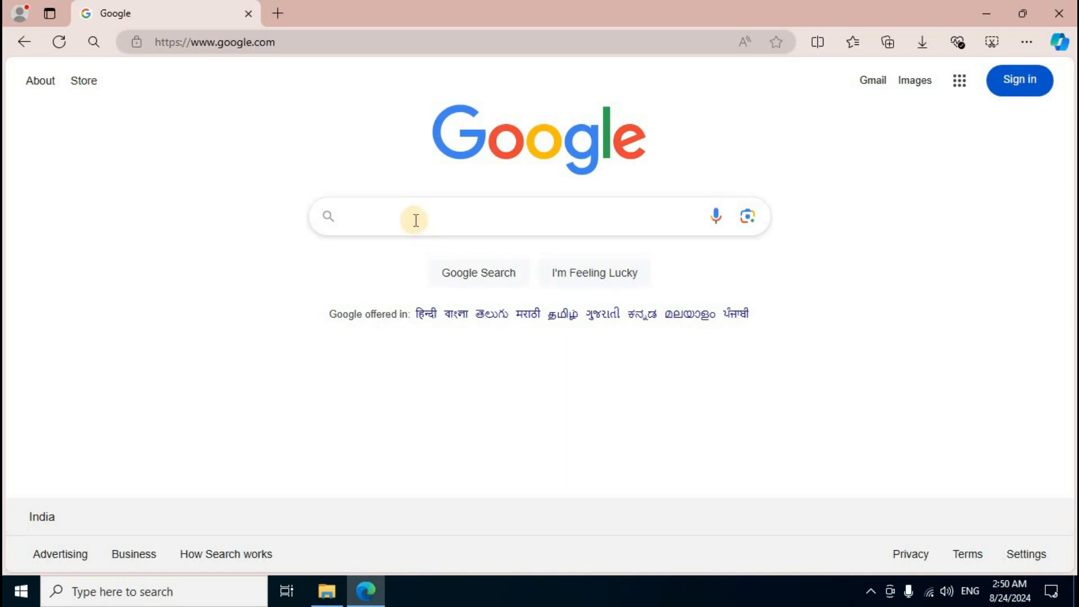
Search Google for "visual studio code download" and open the official Visual Studio Code download page.
left_click(414, 219)
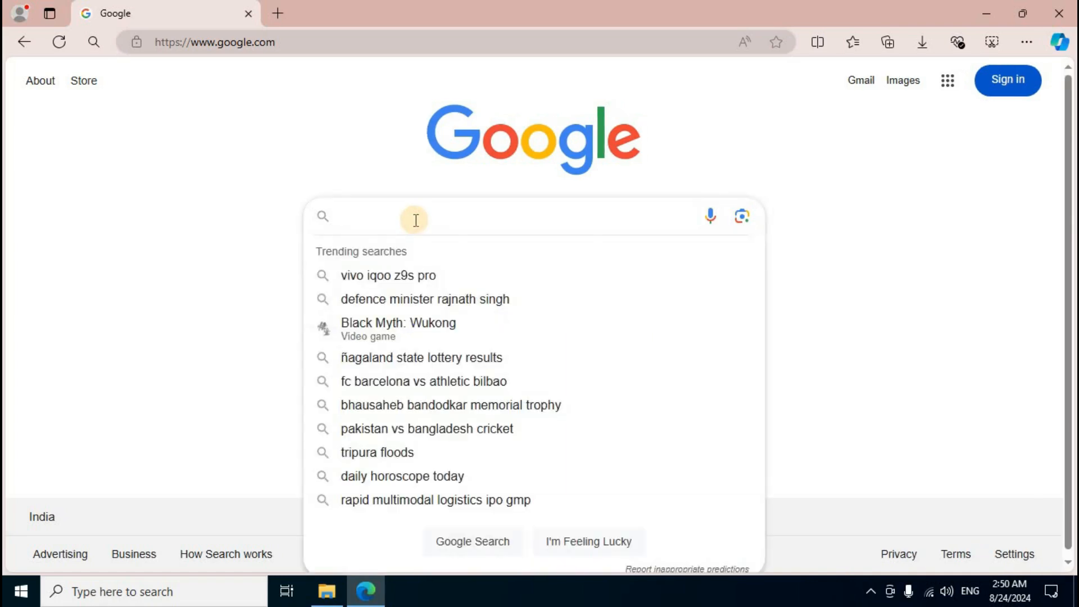
type("visual studio code download")
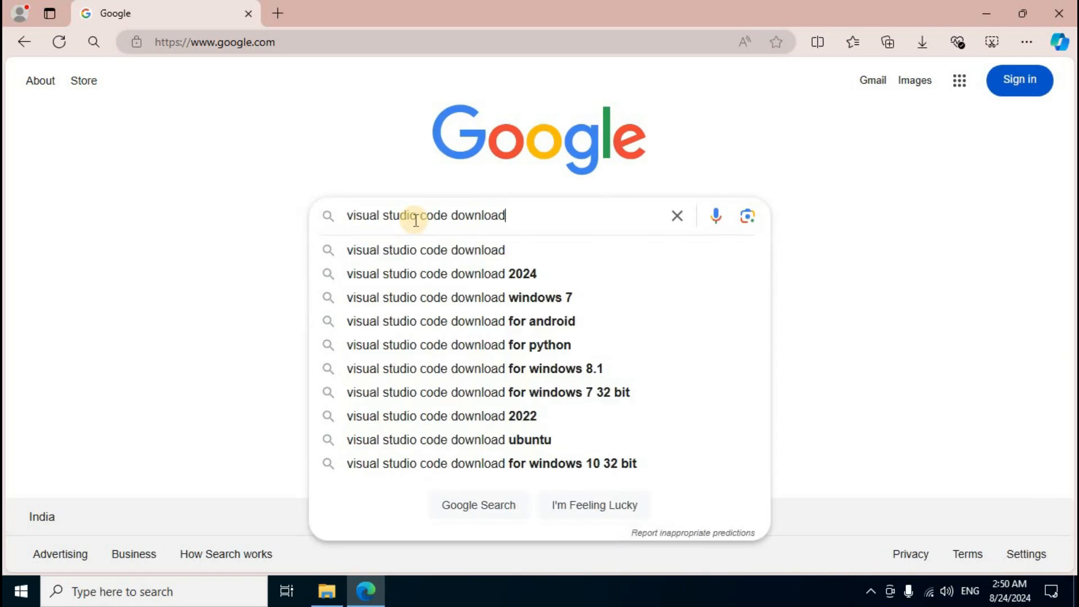
key("Return")
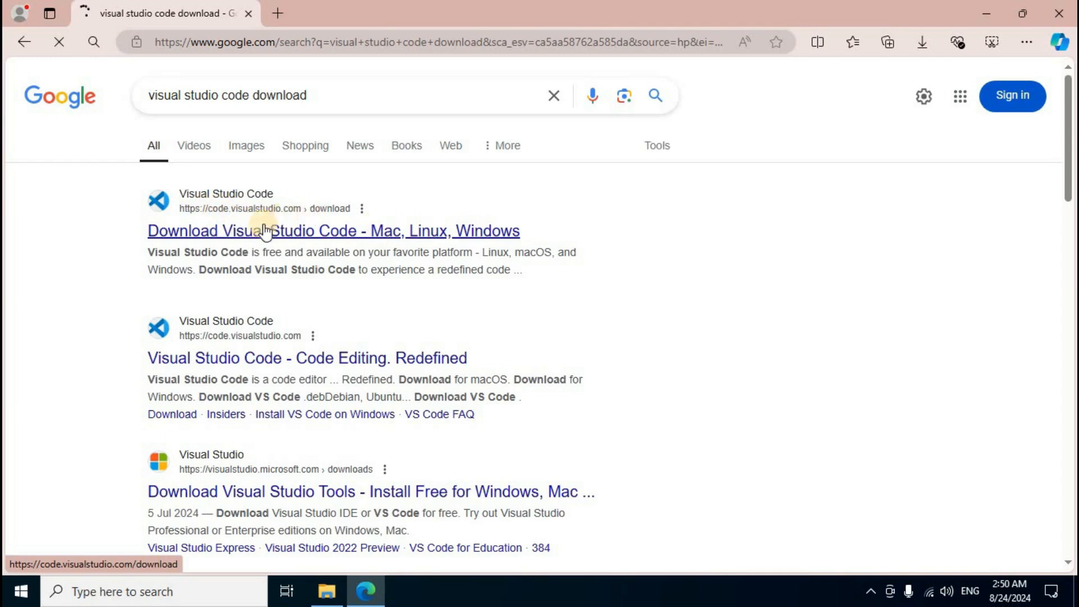
left_click(334, 238)
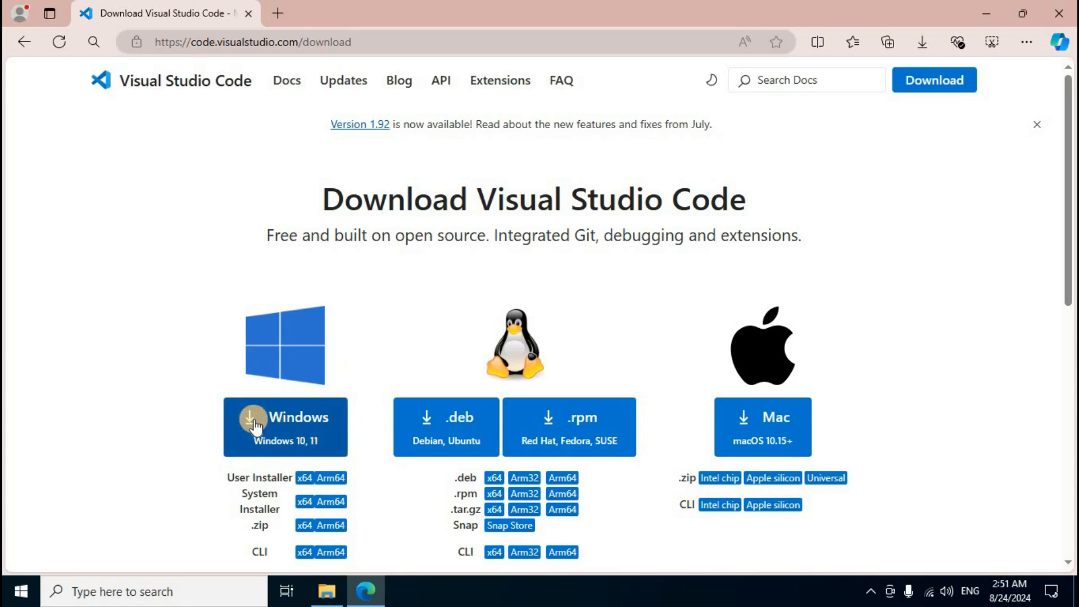
Download the Visual Studio Code installer for Windows 10, 11 and minimize the browser.
left_click(282, 428)
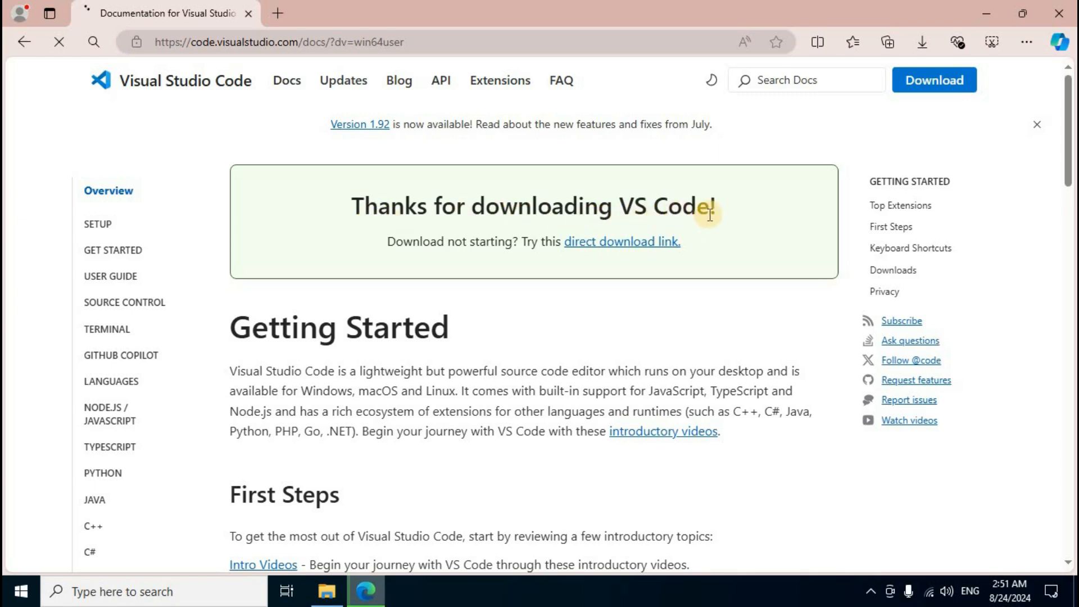
mouse_move(691, 100)
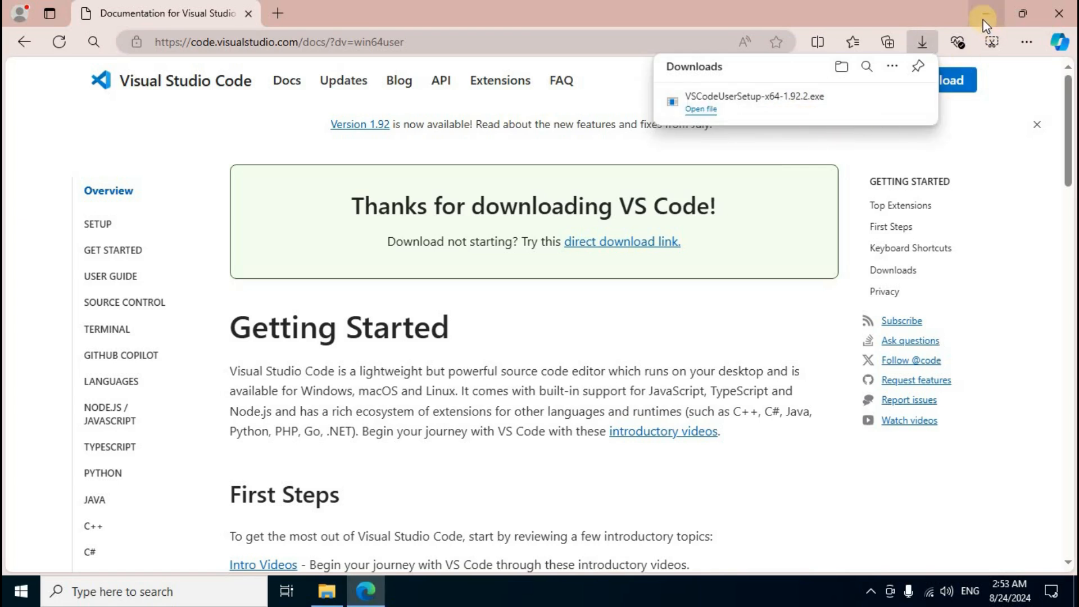
left_click(982, 19)
left_click(982, 19)
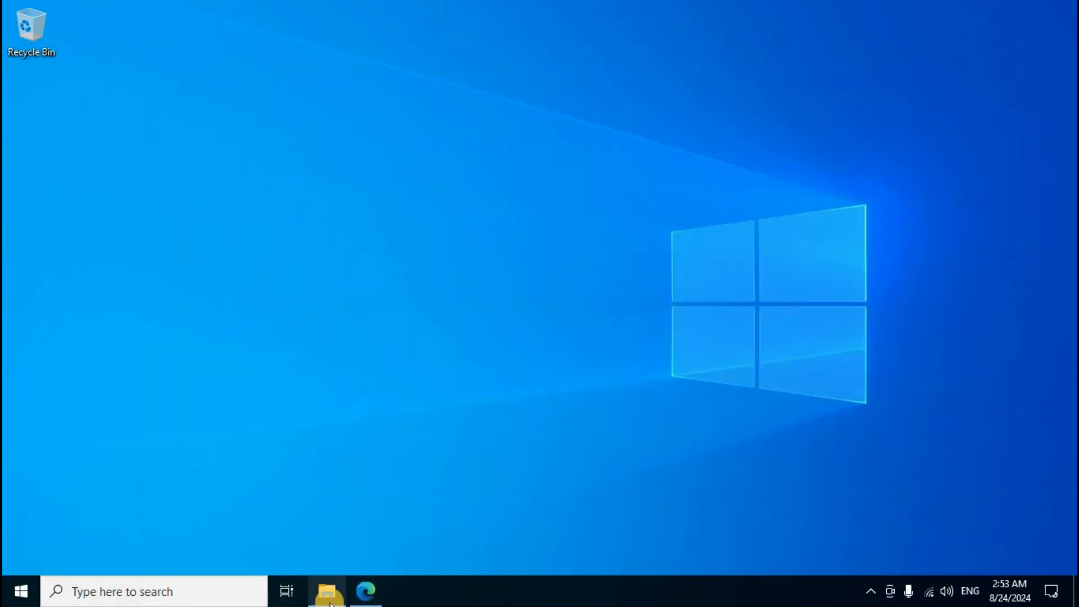
Switch to File Explorer, run VSCodeUserSetup-x64-1.92.2 from the Downloads folder, and minimize the folder window.
left_click(331, 603)
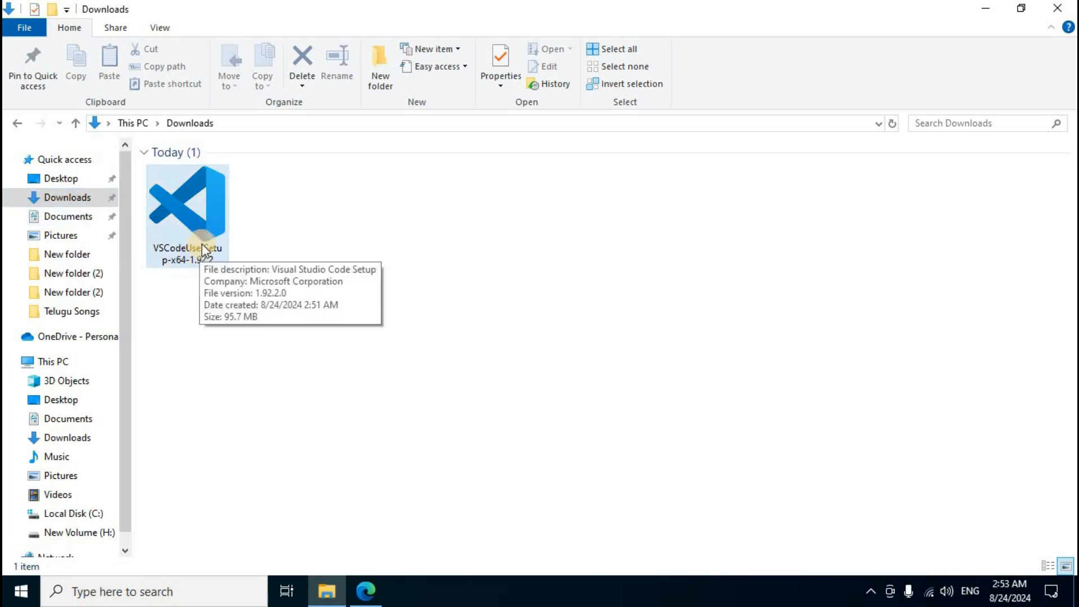
double_click(208, 216)
right_click(208, 216)
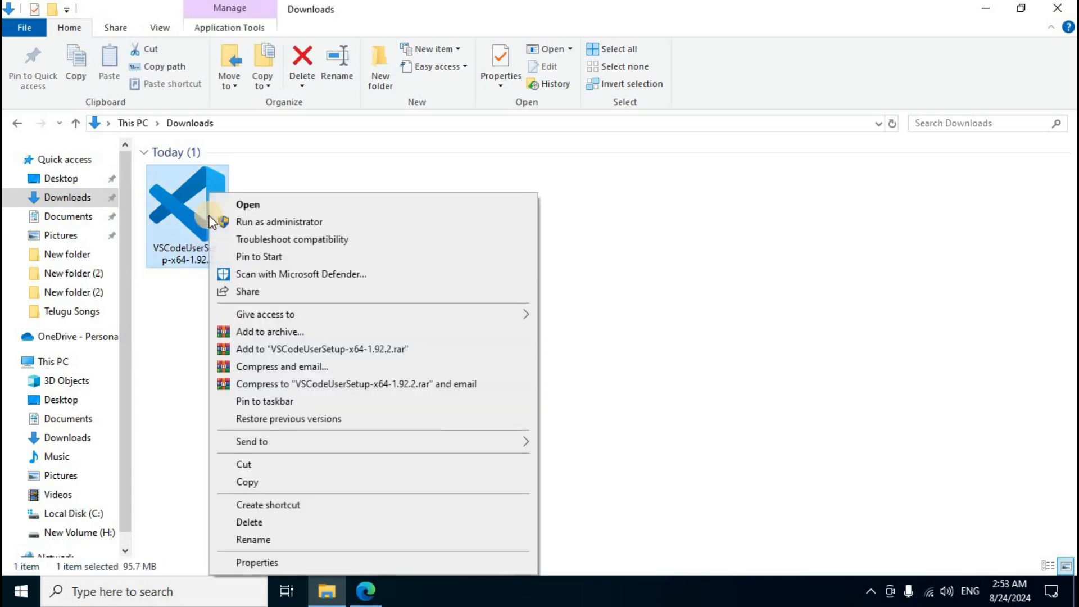
left_click(264, 208)
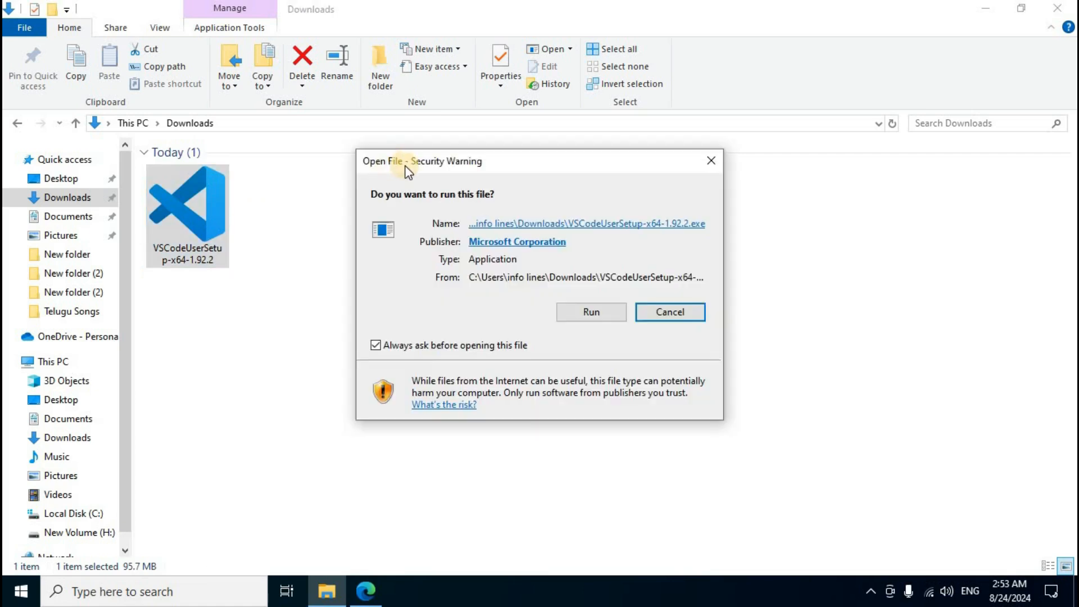
left_click(591, 312)
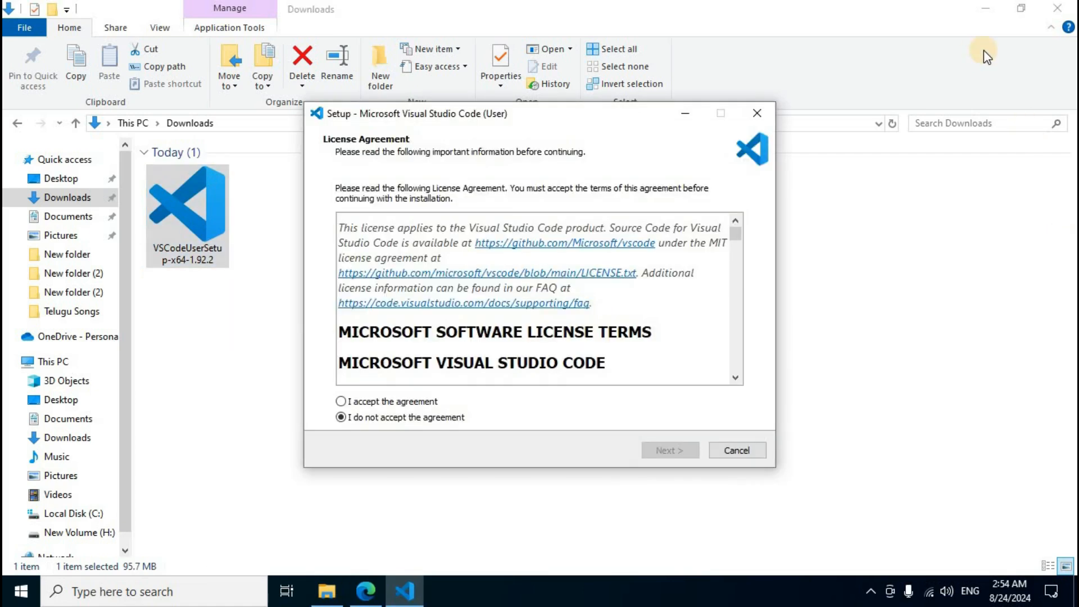
left_click(983, 11)
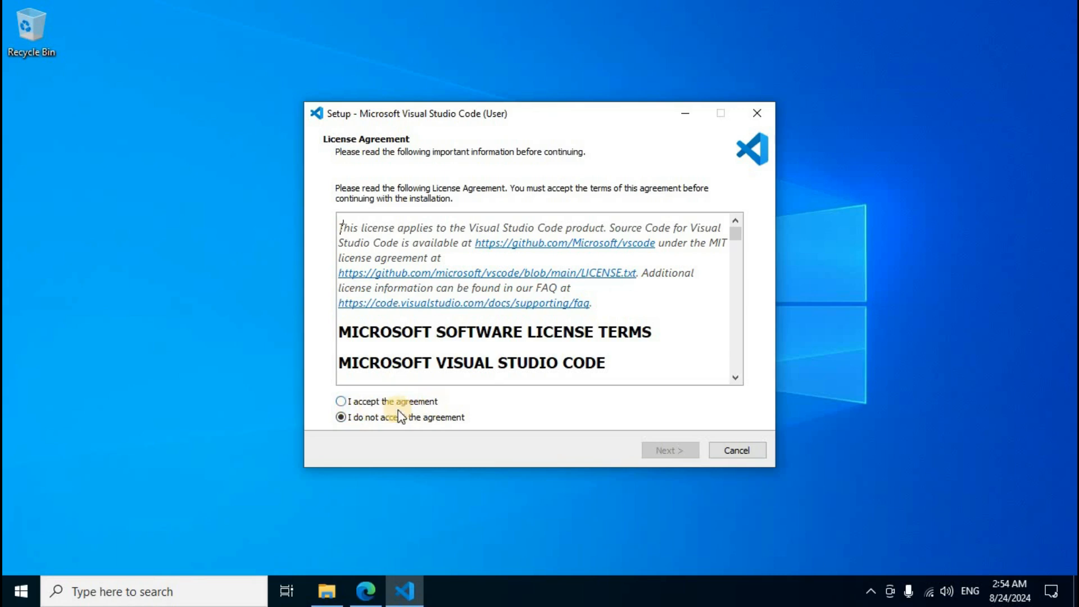
Accept the Visual Studio Code license agreement and keep the default destination and Start Menu folders.
left_click(341, 403)
left_click(667, 453)
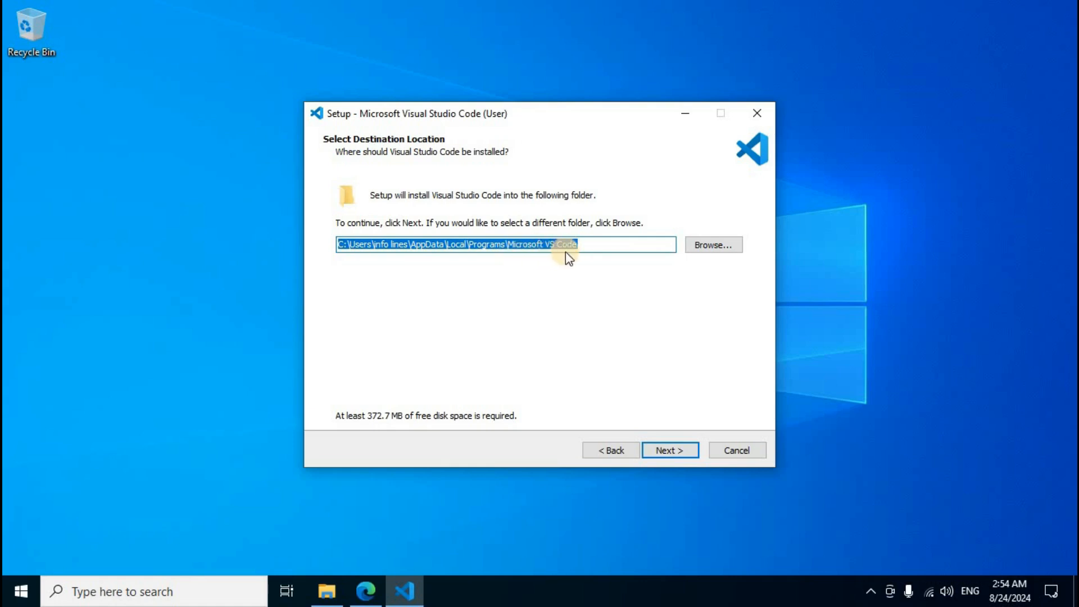
left_click(672, 452)
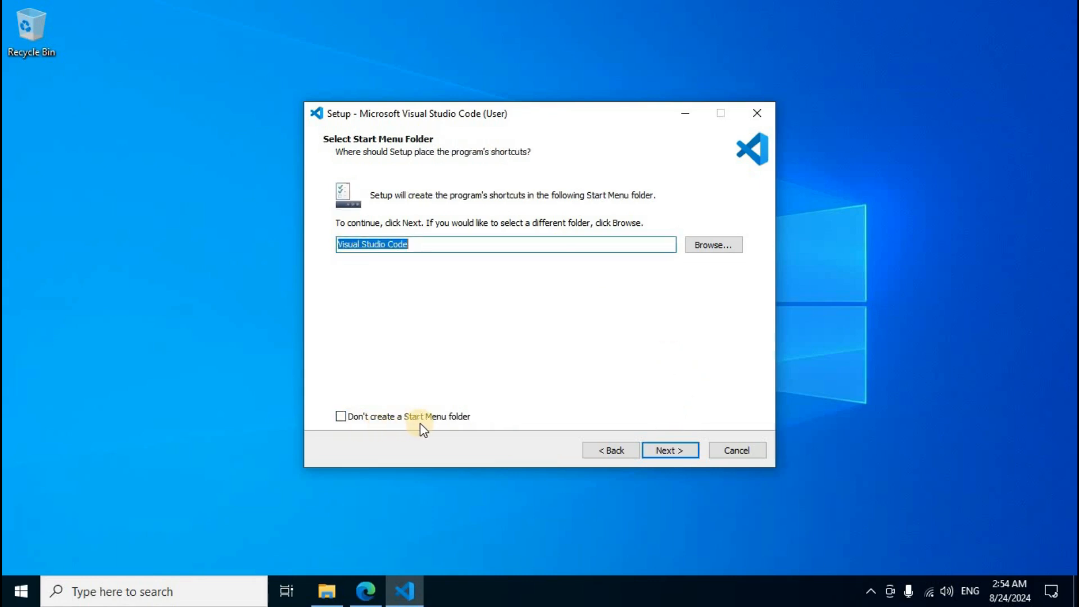
left_click(341, 418)
left_click(341, 419)
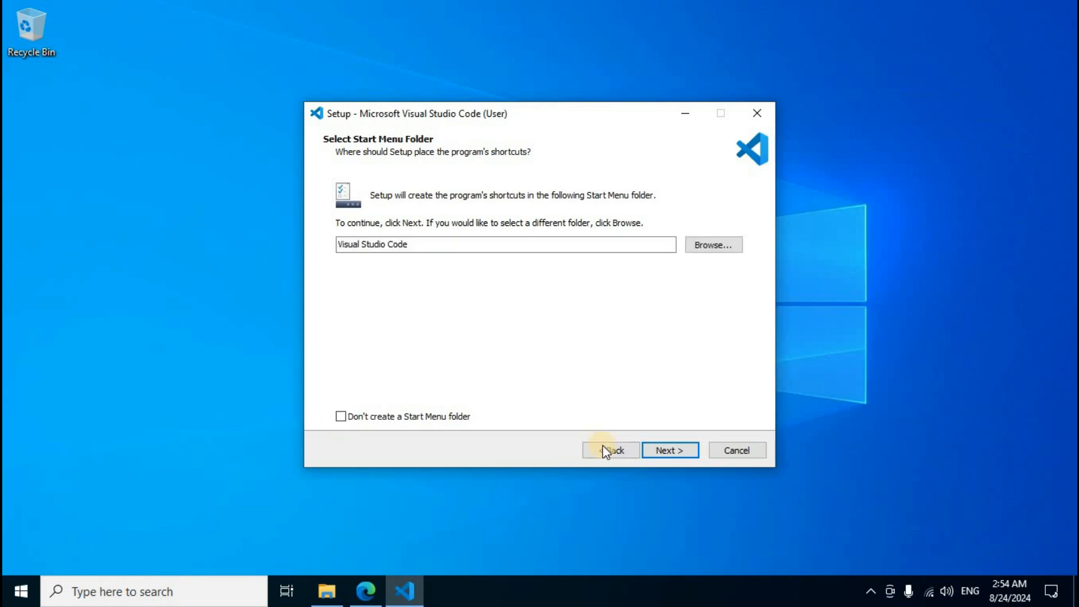
left_click(666, 451)
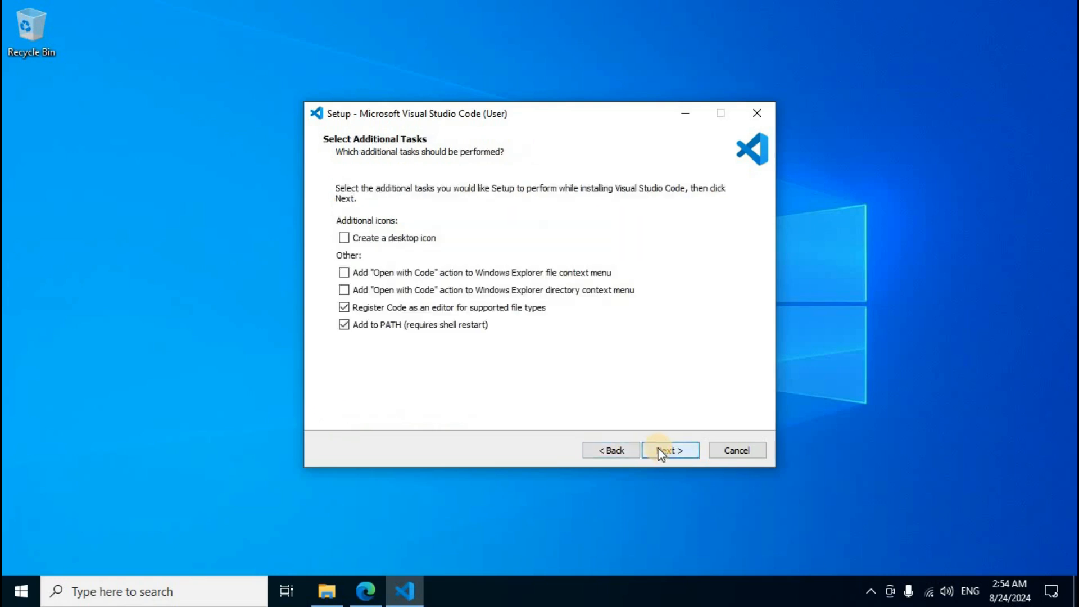
Enable the desktop icon and both "Open with Code" Windows Explorer actions, and complete the Visual Studio Code installation.
left_click(344, 237)
left_click(345, 273)
left_click(344, 290)
left_click(668, 451)
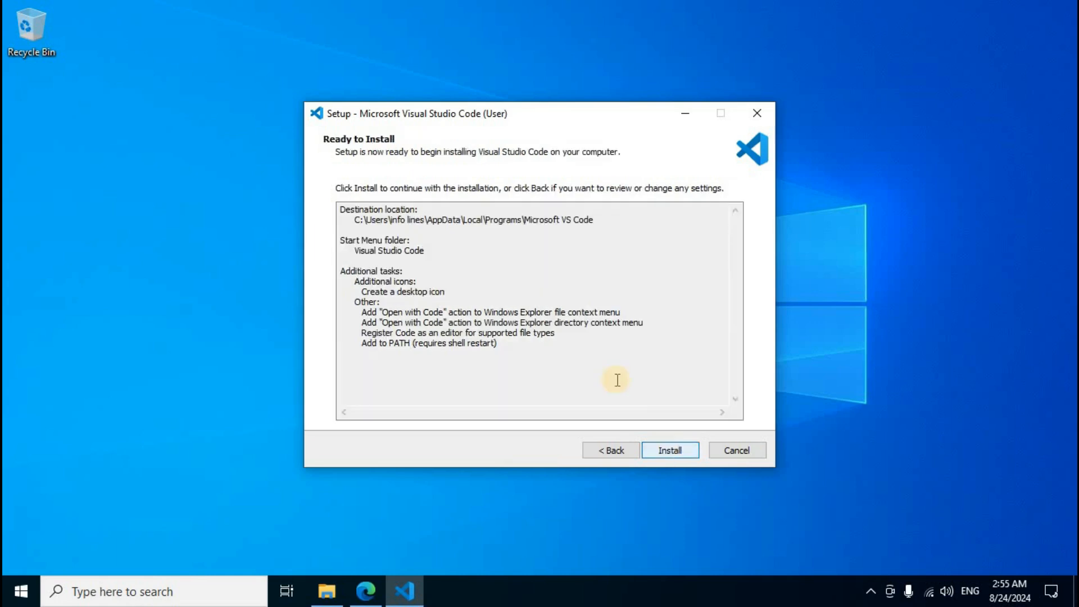
left_click(670, 451)
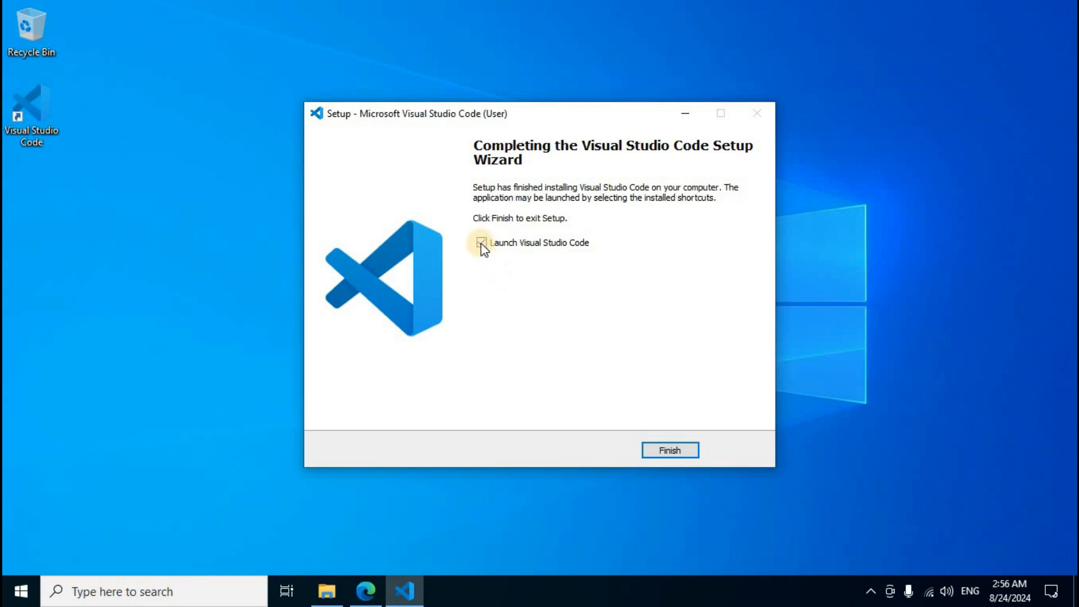
left_click(670, 451)
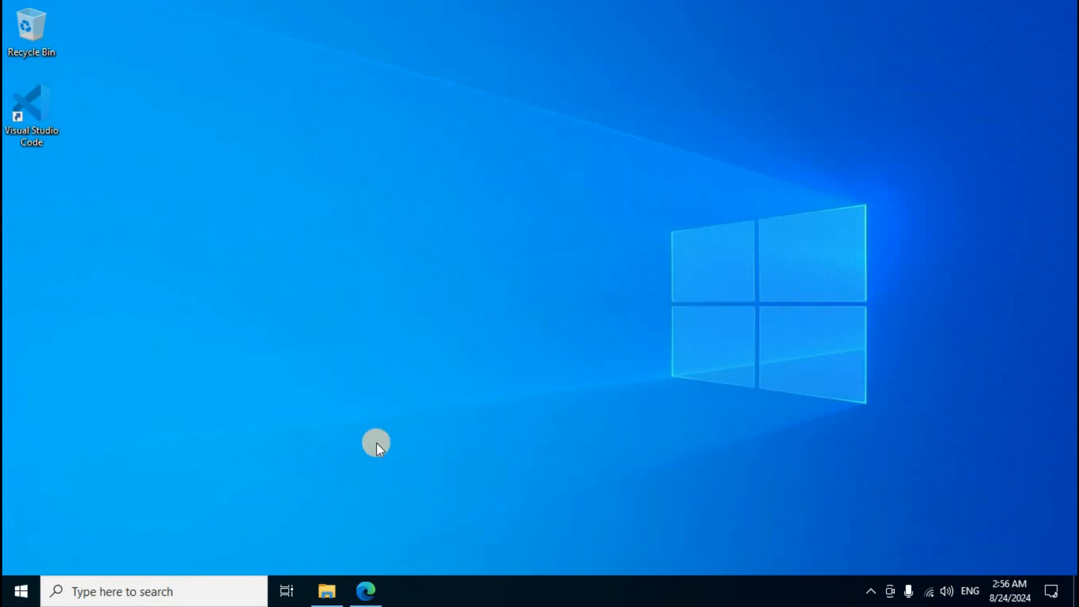
Return to Microsoft Edge and search Google for "mingw compiler download" in a new tab.
left_click(366, 590)
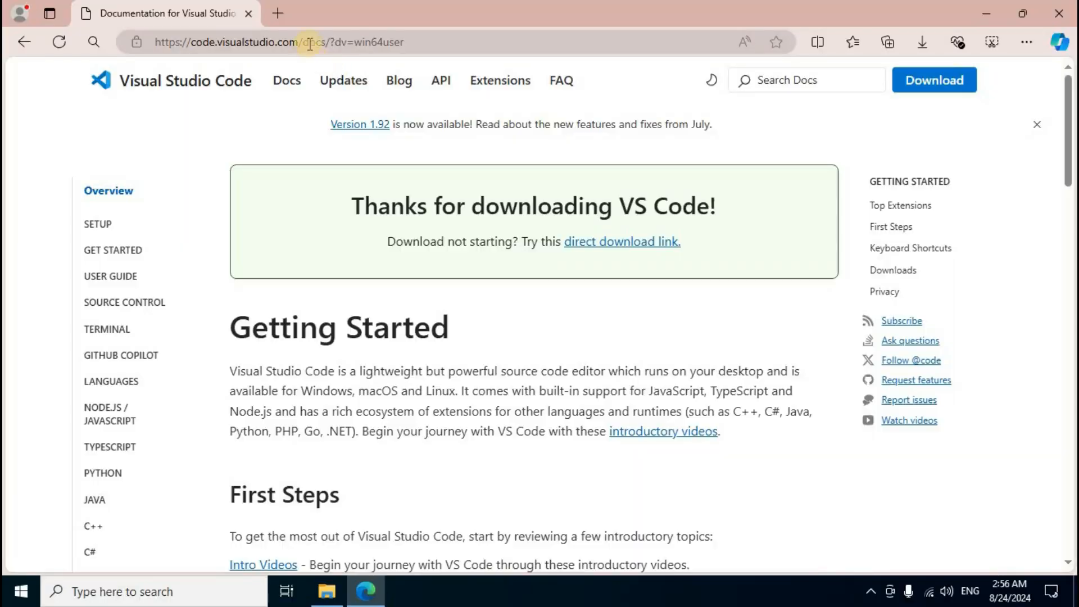
left_click(279, 15)
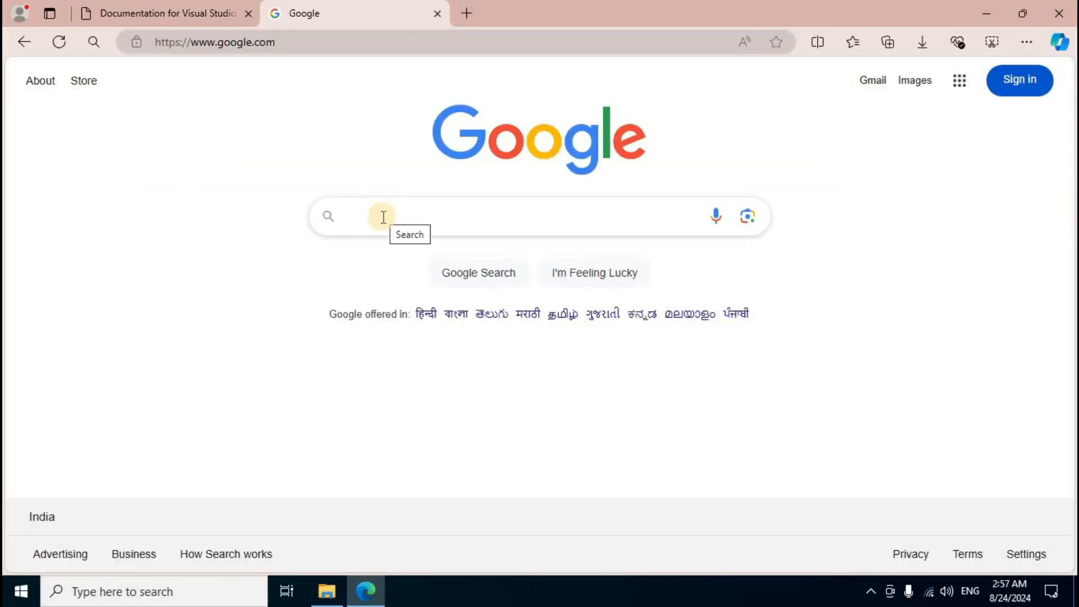
left_click(383, 217)
key("ctrl+v")
key("Return")
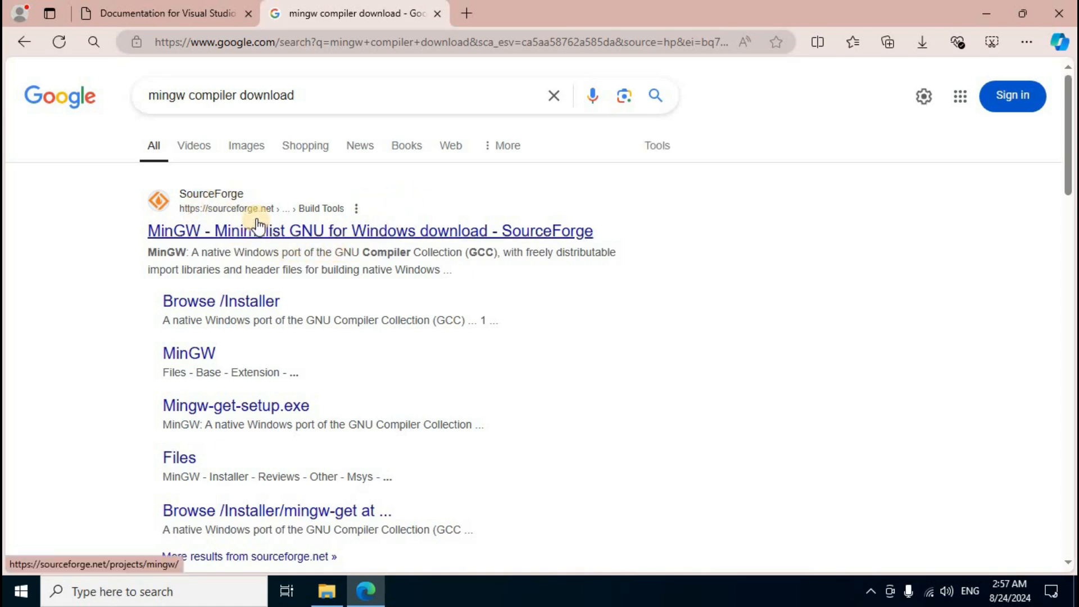
Download the MinGW installer from its SourceForge project page and minimize the browser.
left_click(356, 235)
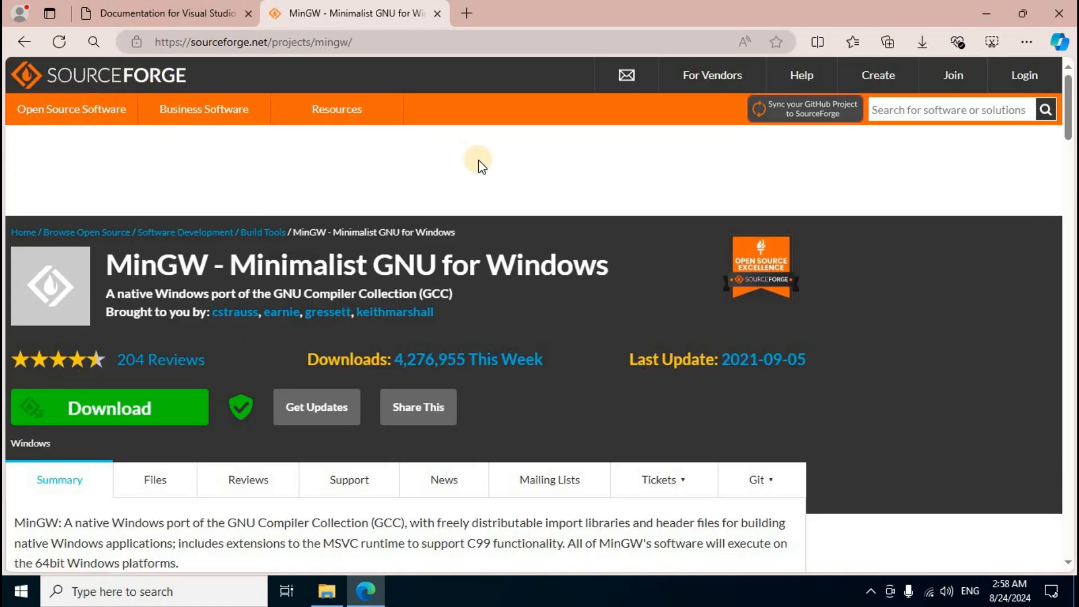
left_click(123, 418)
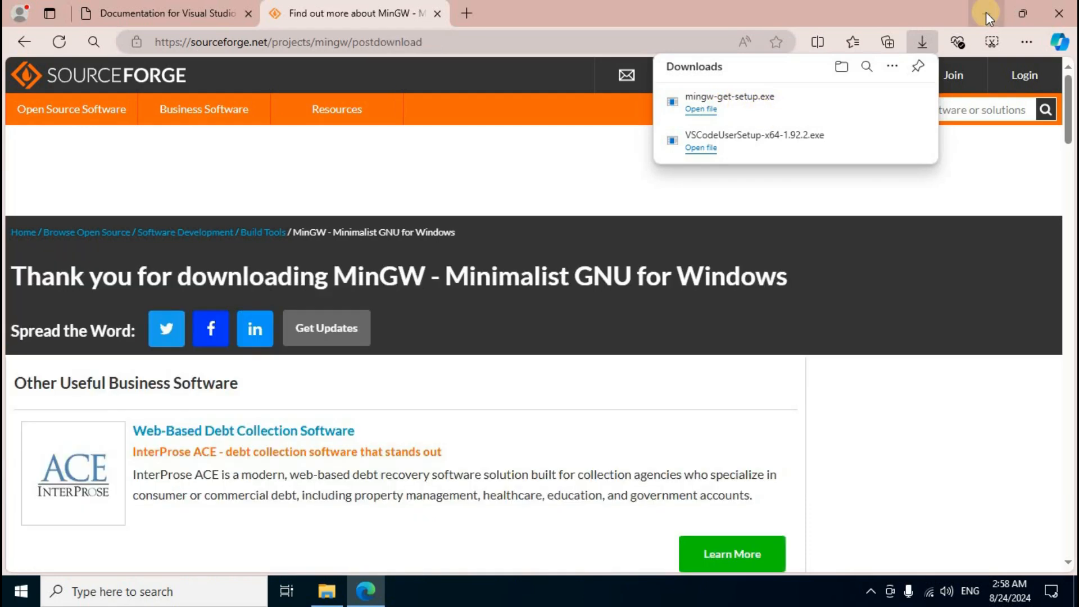
left_click(985, 12)
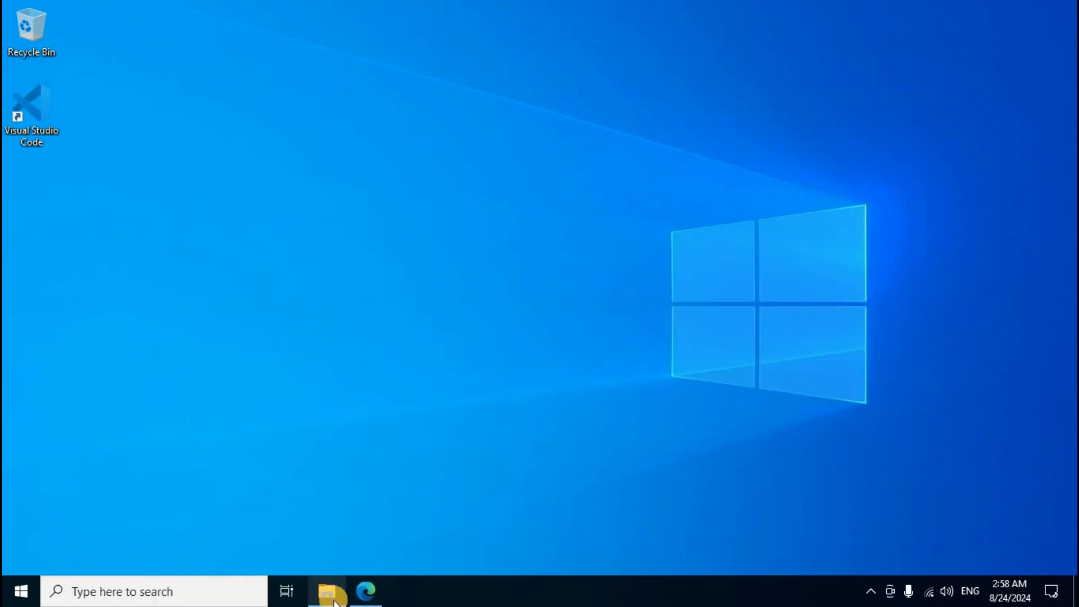
Switch to File Explorer, run mingw-get-setup from the Downloads folder, and minimize the folder window.
mouse_move(335, 601)
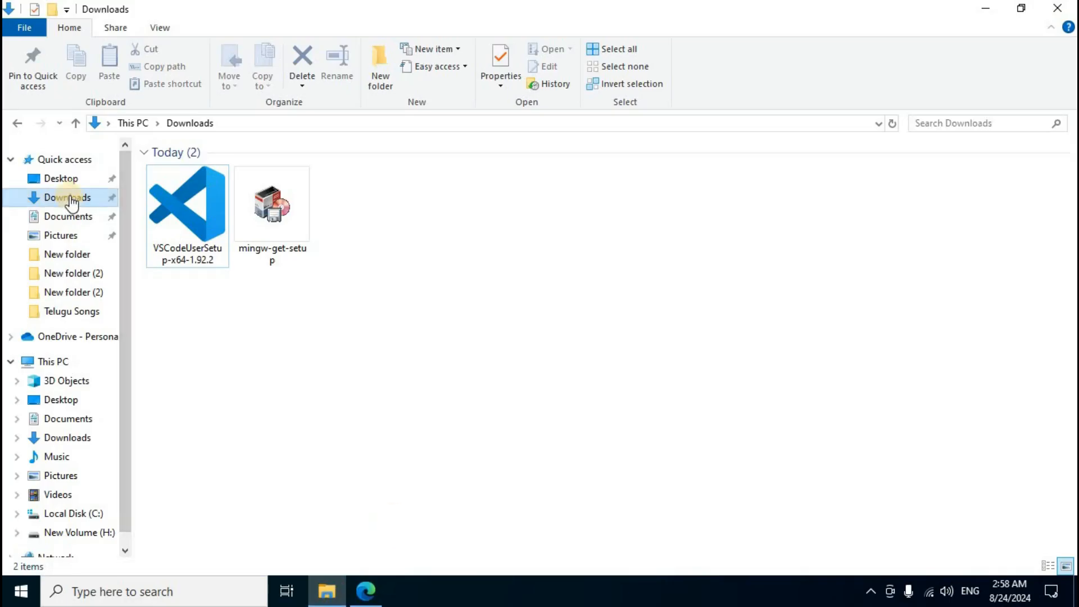
left_click(273, 206)
right_click(273, 205)
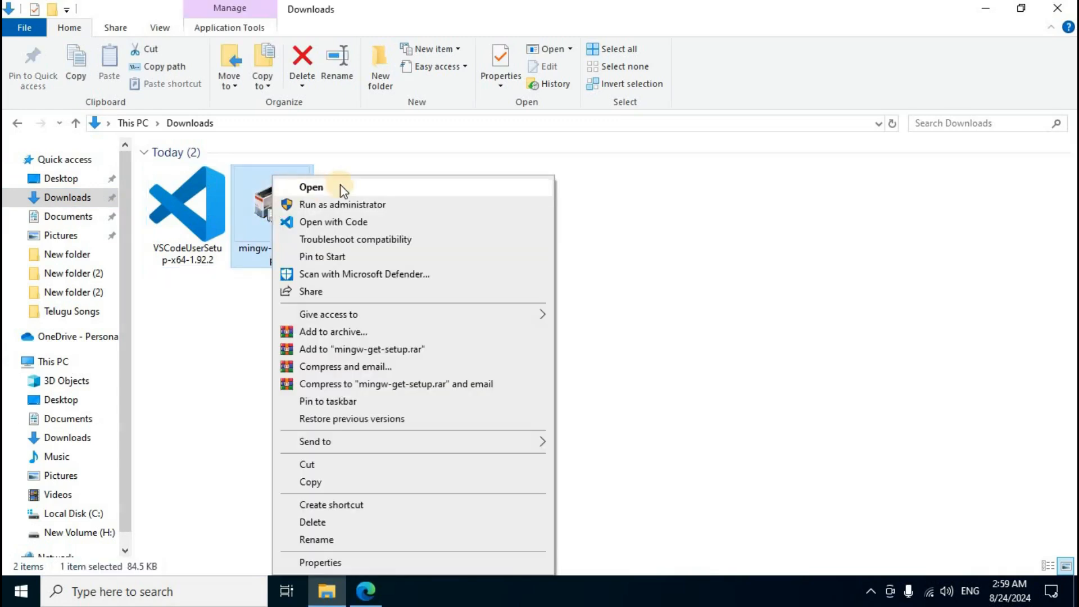
left_click(365, 191)
left_click(591, 312)
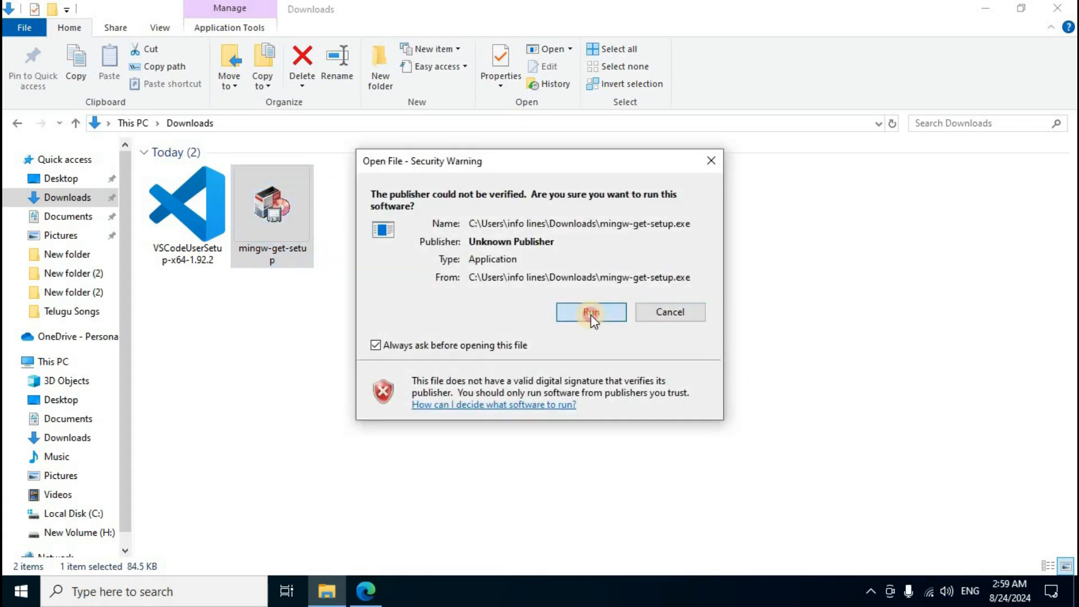
left_click(981, 12)
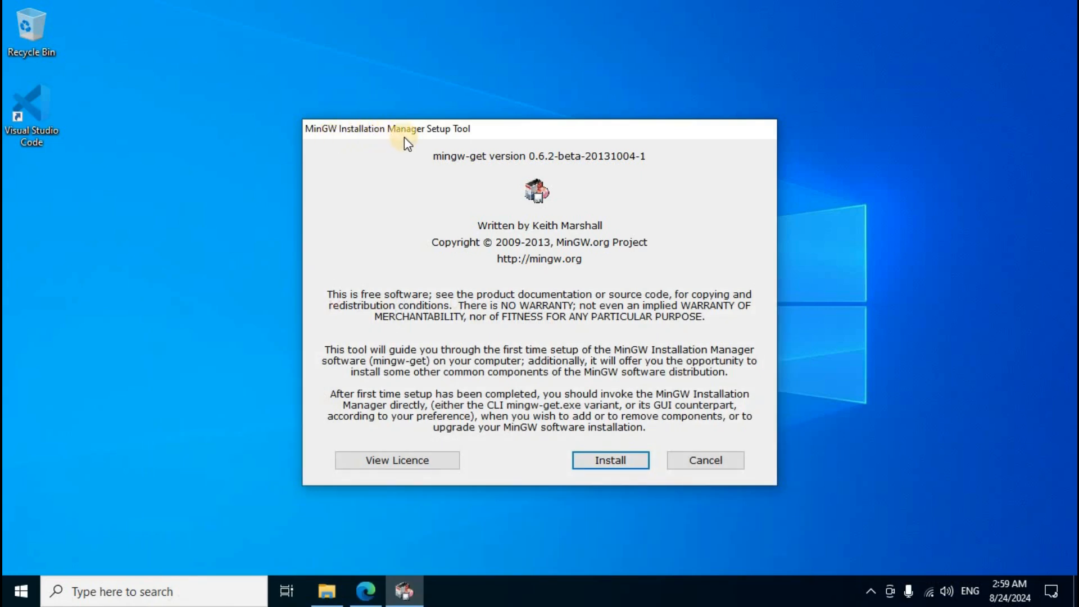
Install the MinGW Installation Manager in C:\MinGW with the default preferences and continue to its package list.
left_click(611, 463)
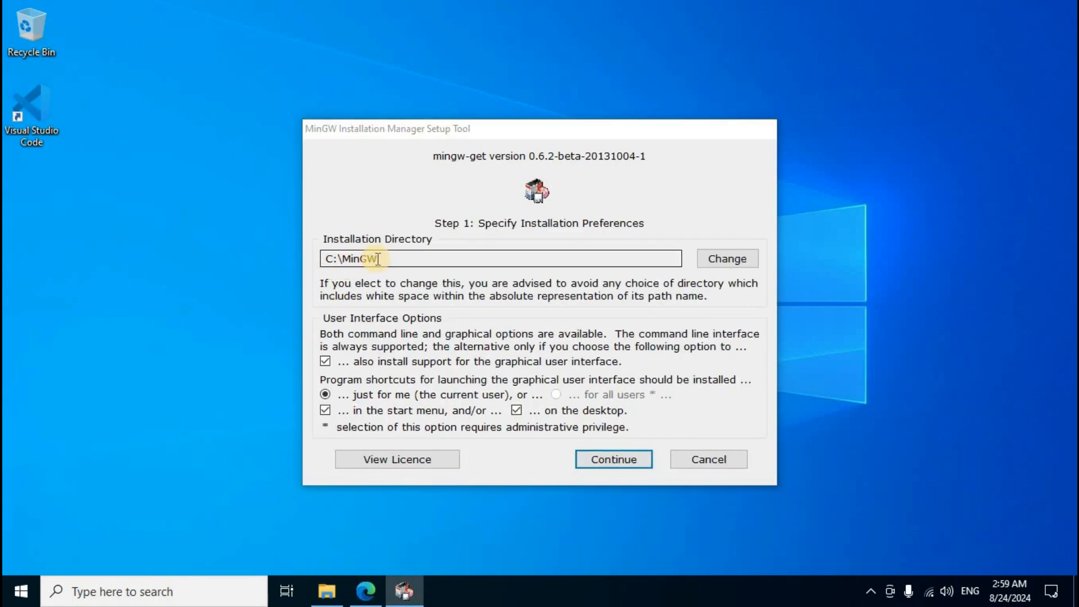
left_click(611, 463)
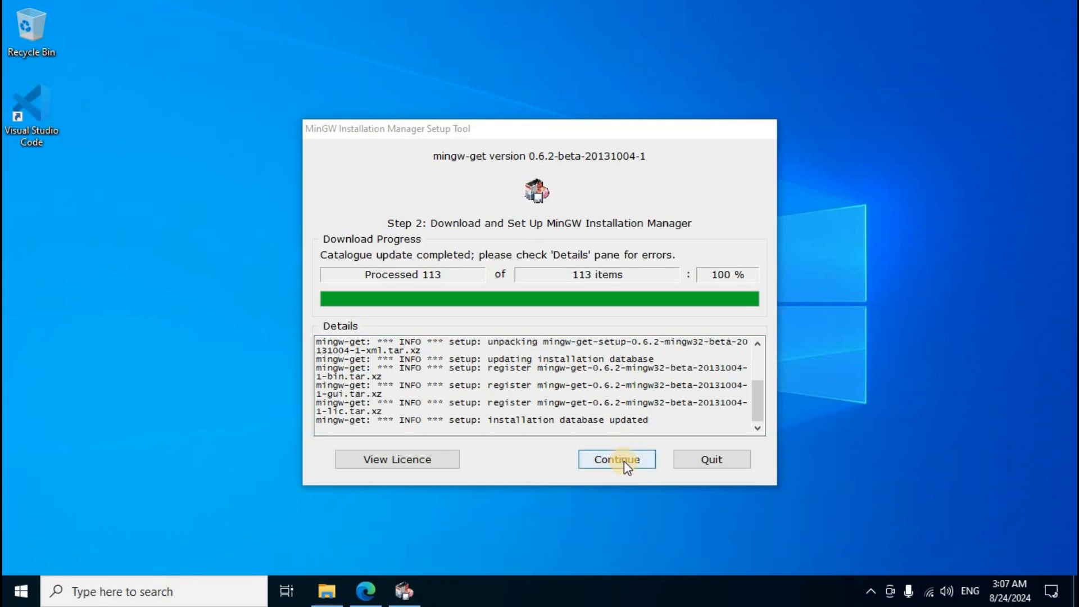
left_click(624, 460)
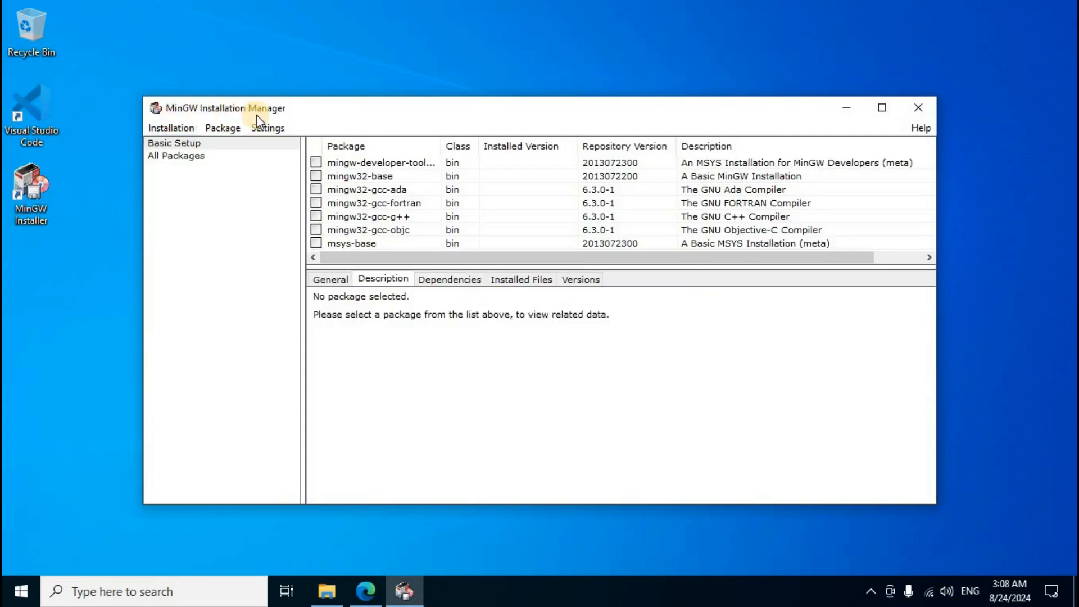
Mark every Basic Setup package for installation, including mingw-developer-toolkit, mingw32-base, the Ada, FORTRAN, C++ and Objective-C compilers, and msys-base.
left_click_drag(329, 116, 340, 118)
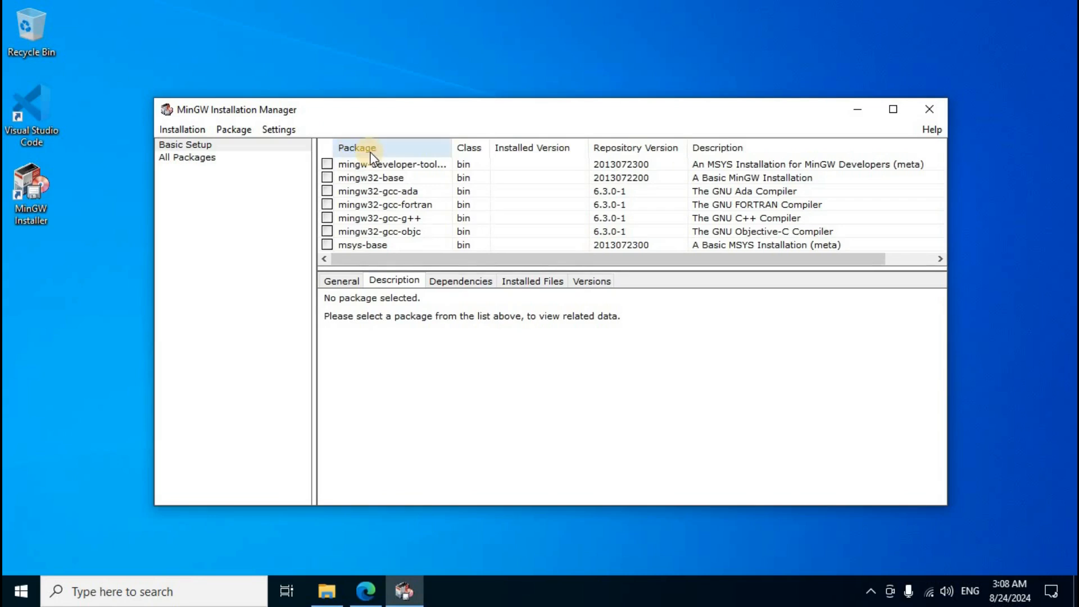
left_click(328, 165)
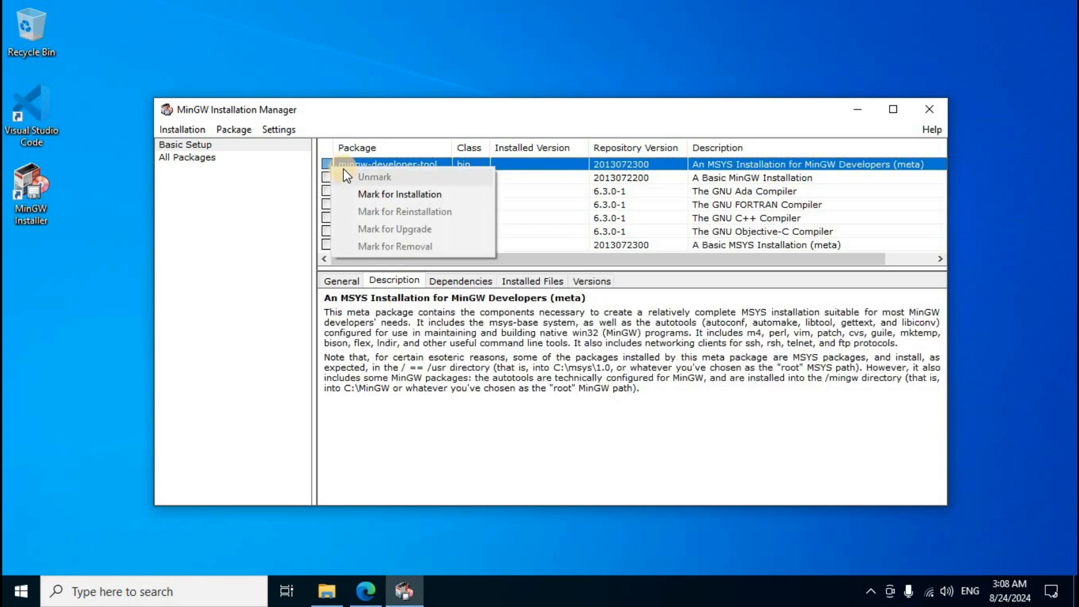
left_click(406, 195)
right_click(361, 192)
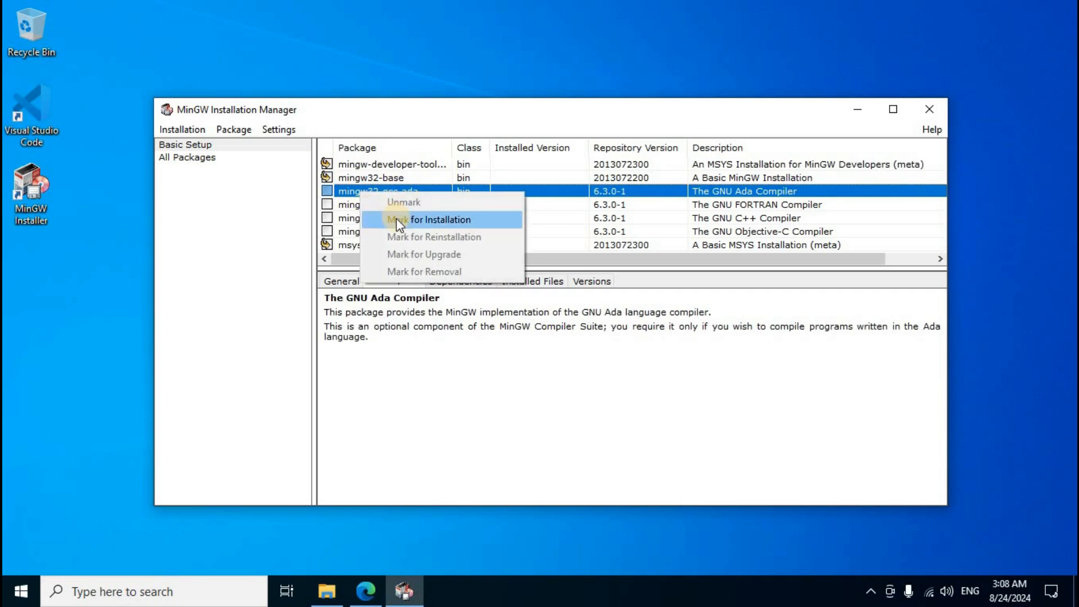
left_click(396, 220)
right_click(355, 207)
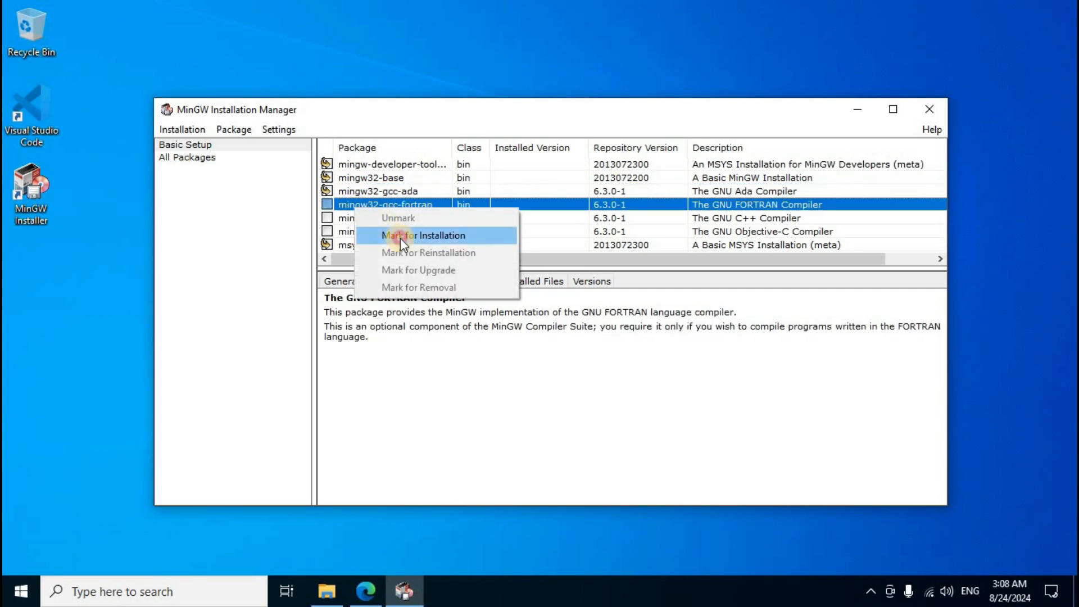
left_click(400, 237)
right_click(362, 219)
left_click(398, 241)
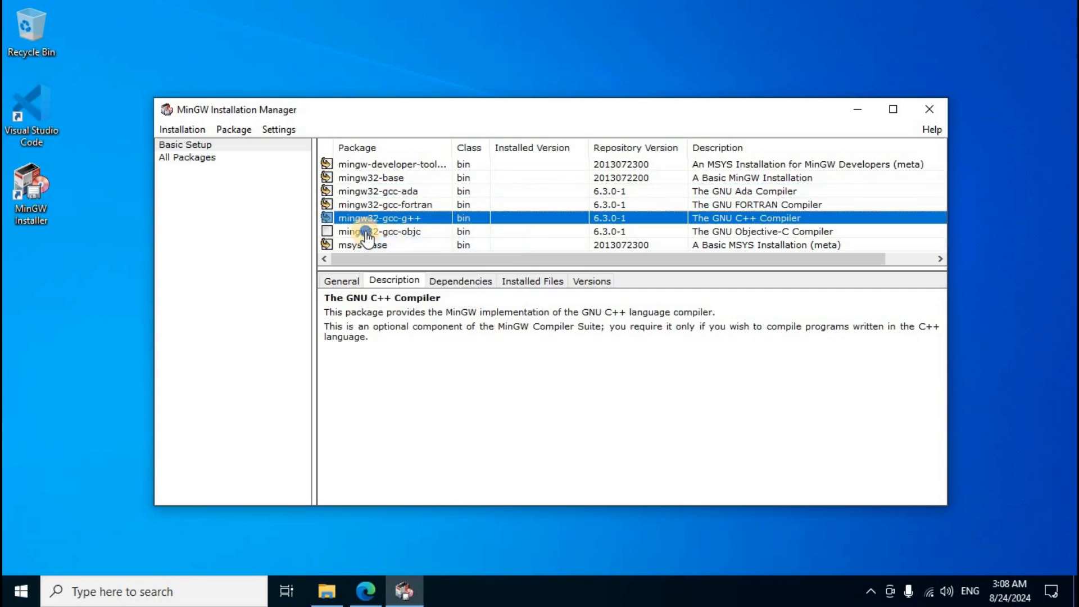
right_click(366, 236)
left_click(406, 257)
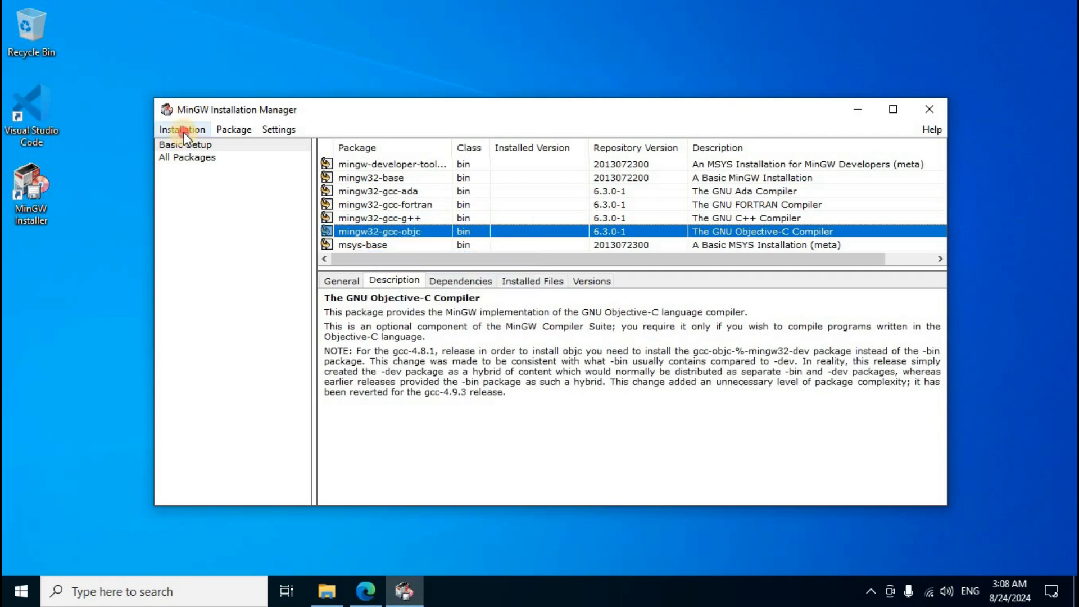
Apply the pending package changes to install the marked packages, and close the MinGW Installation Manager.
left_click(183, 131)
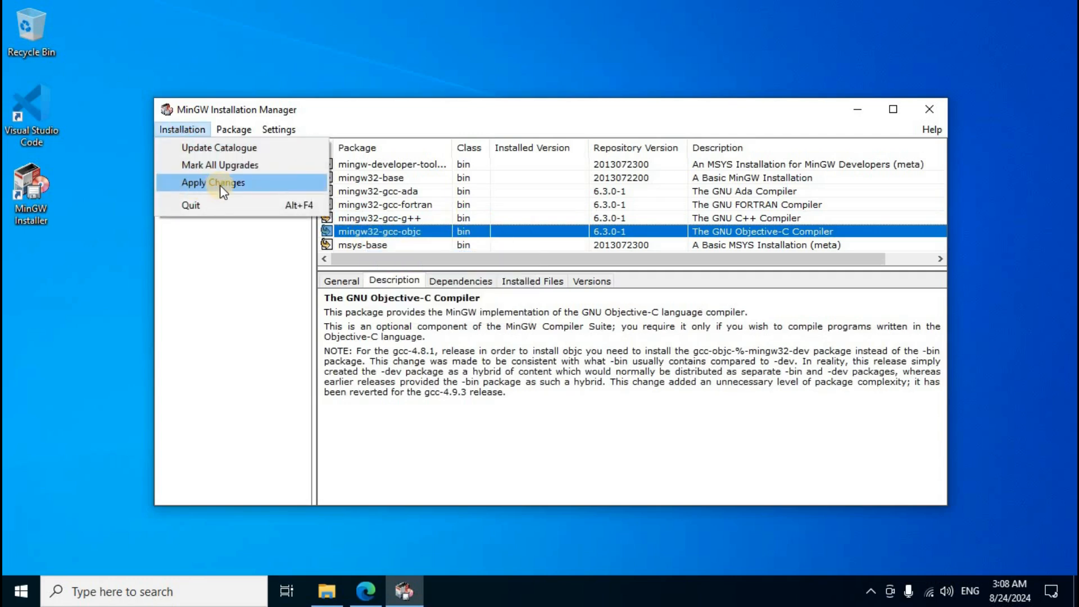
left_click(256, 187)
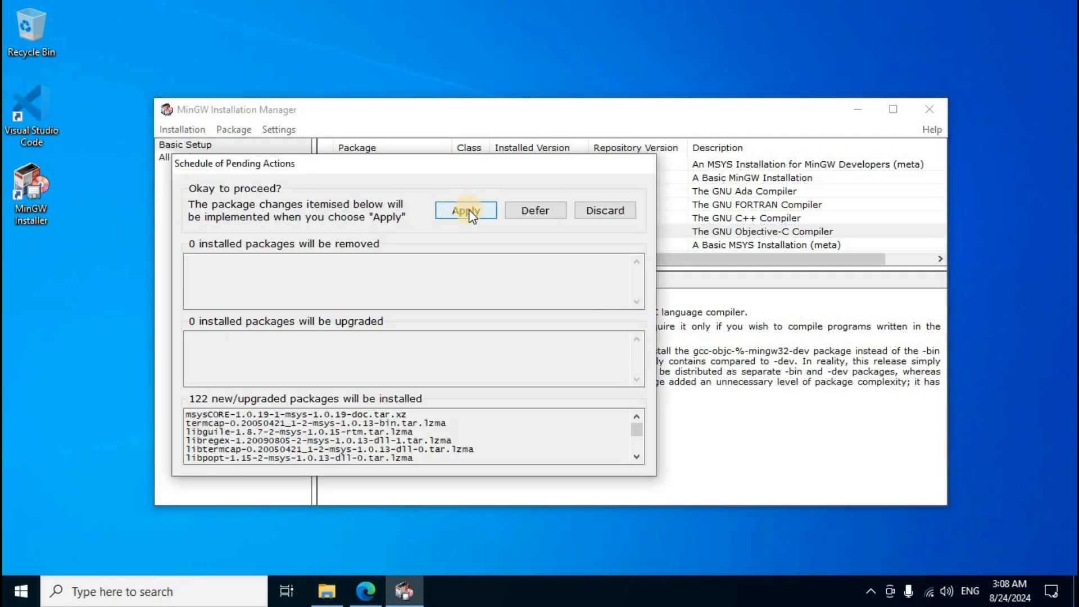
left_click(467, 211)
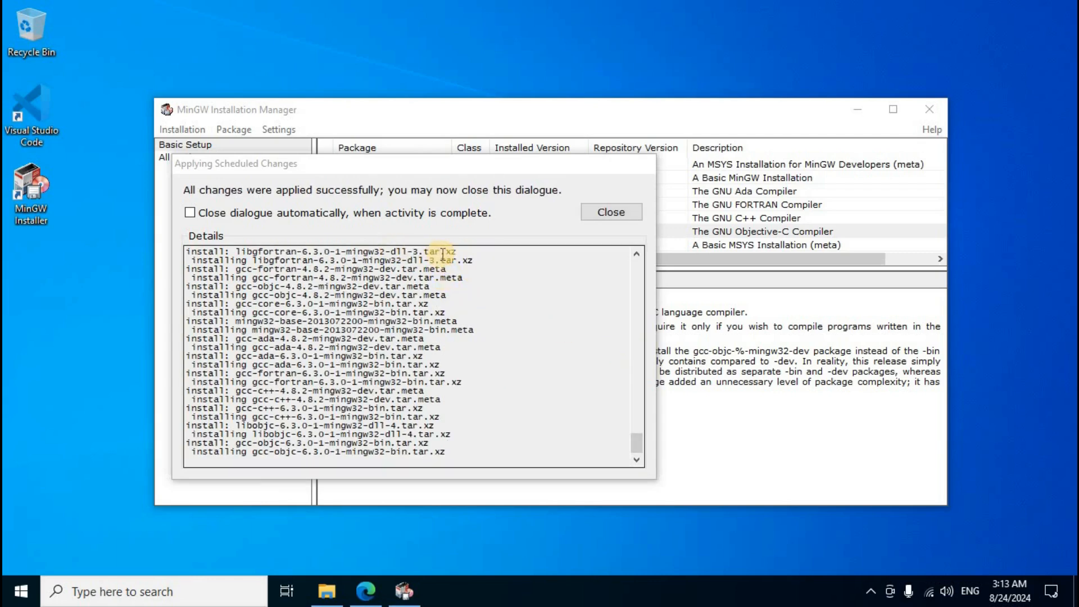
left_click(612, 213)
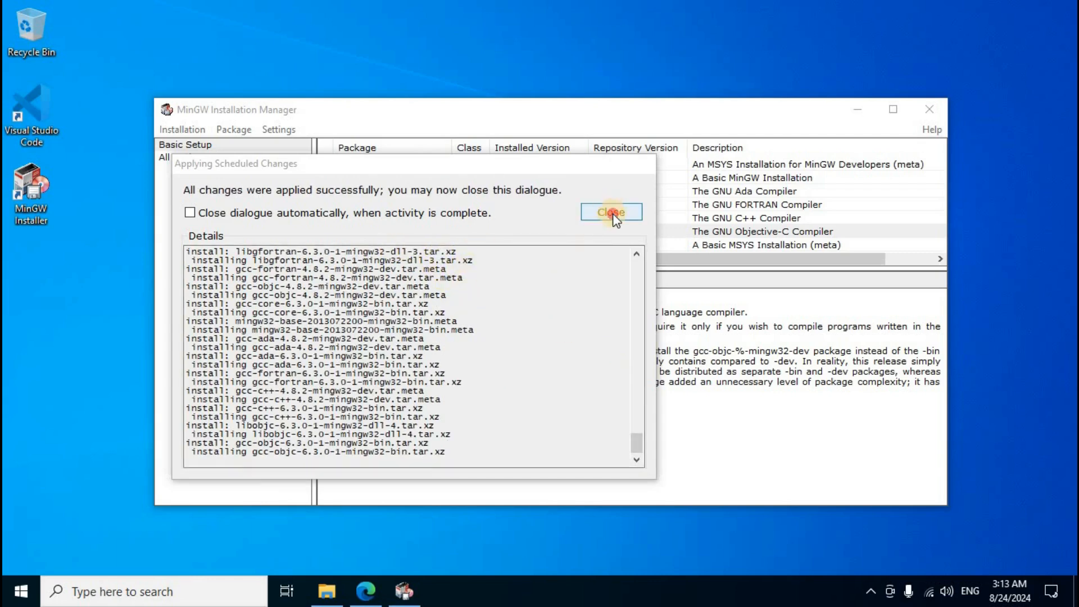
left_click(933, 110)
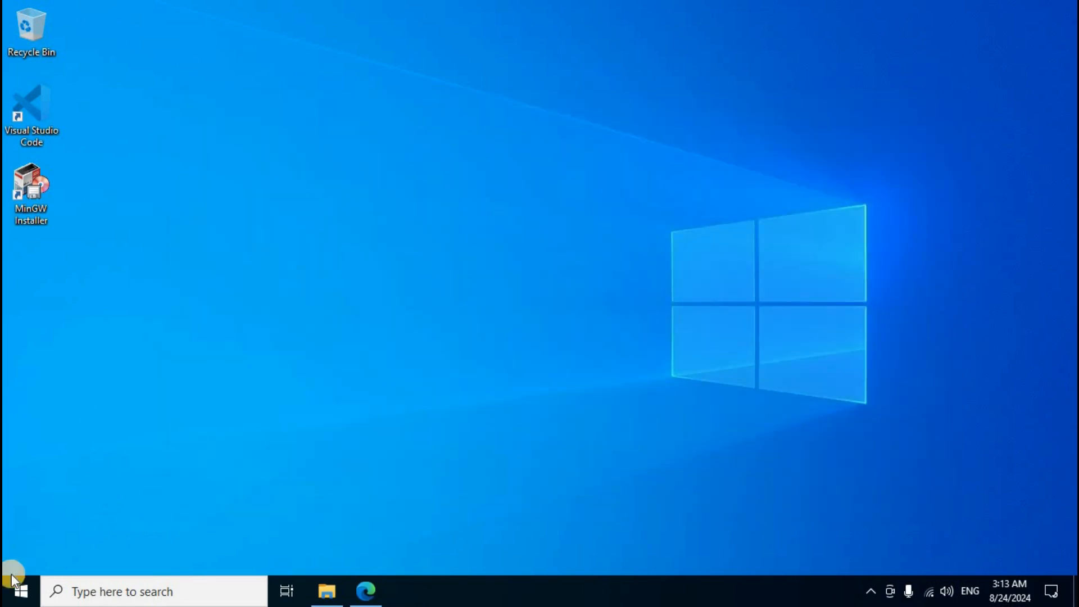
Open the Windows system environment variables settings and select the Path entry under System variables.
left_click(117, 592)
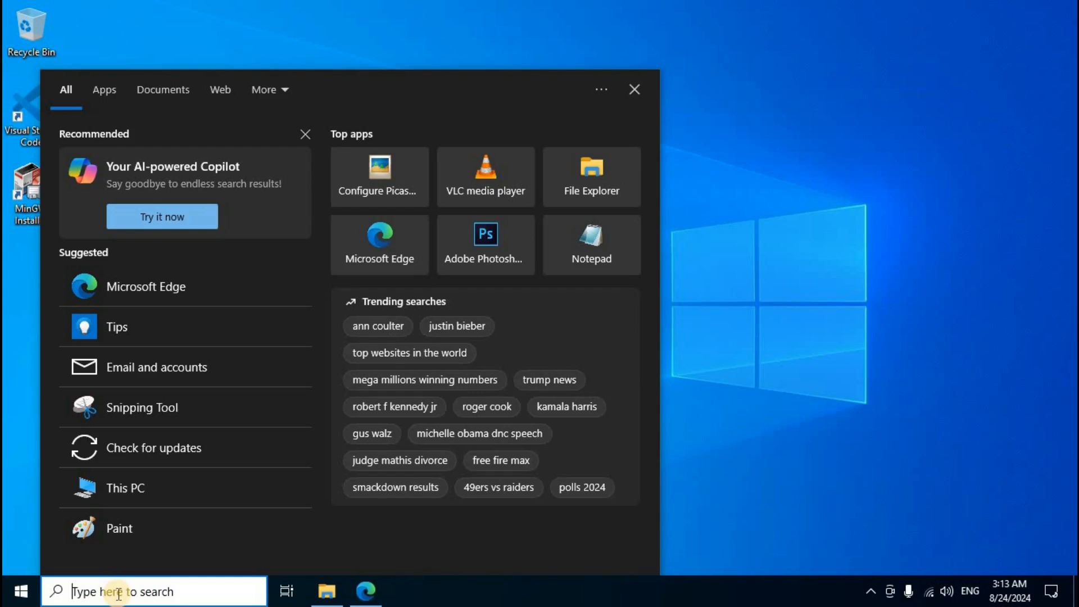
type("e")
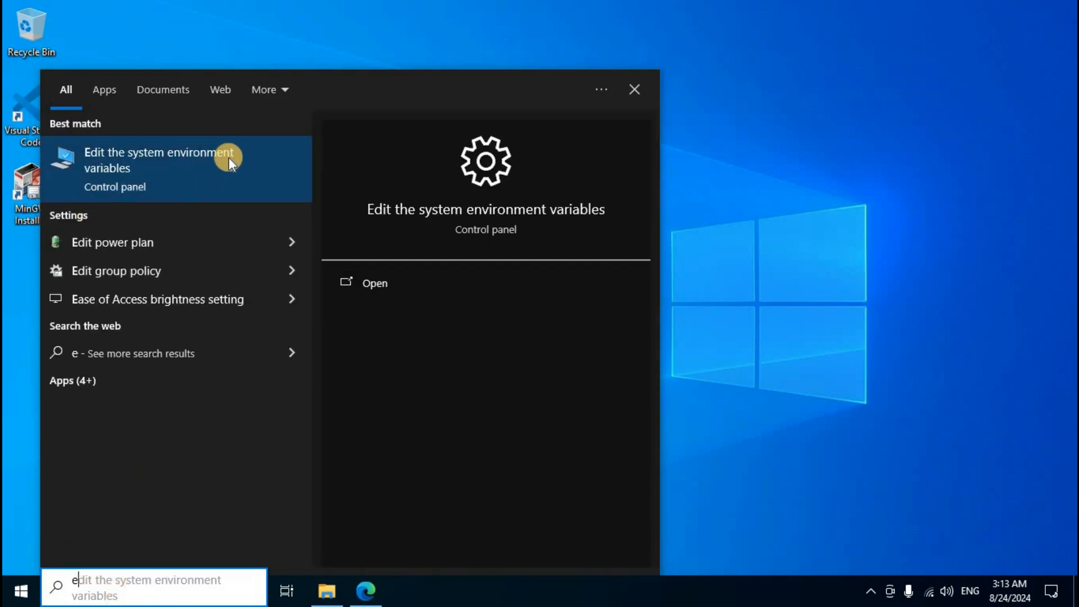
left_click(174, 169)
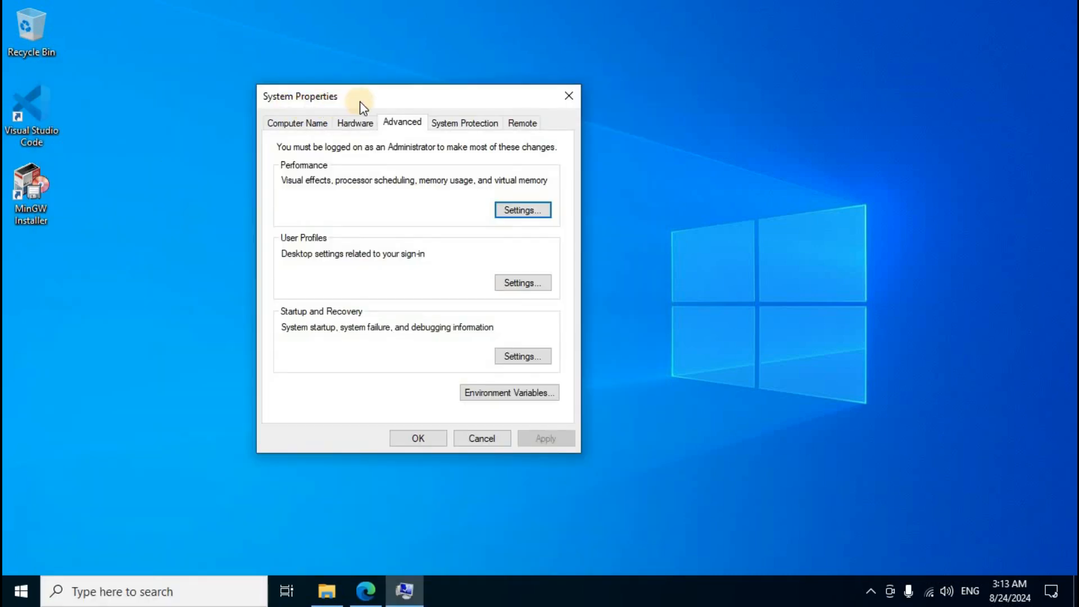
left_click(518, 395)
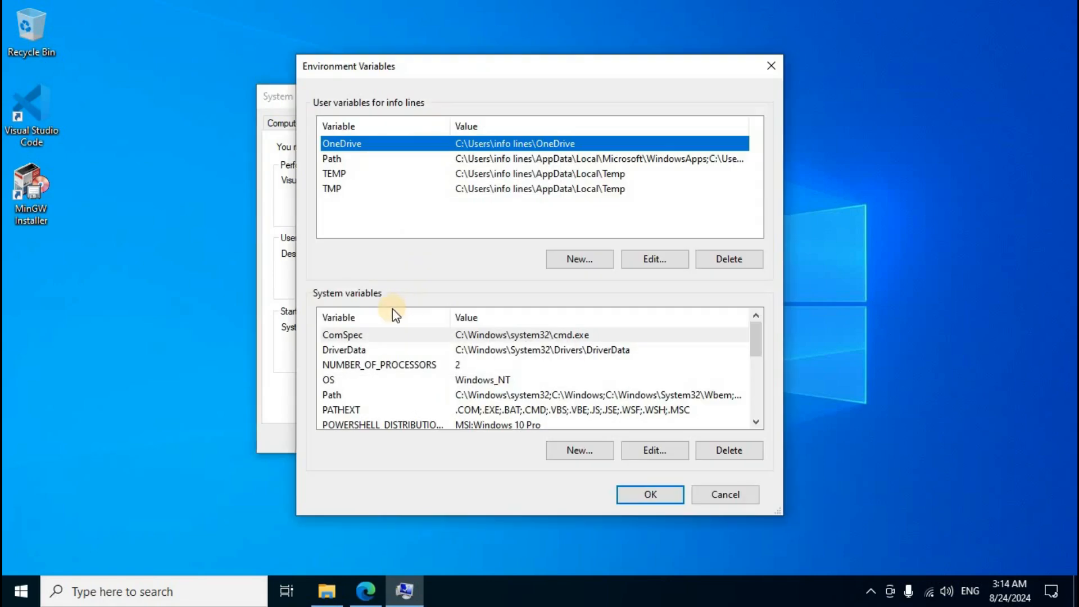
left_click(332, 395)
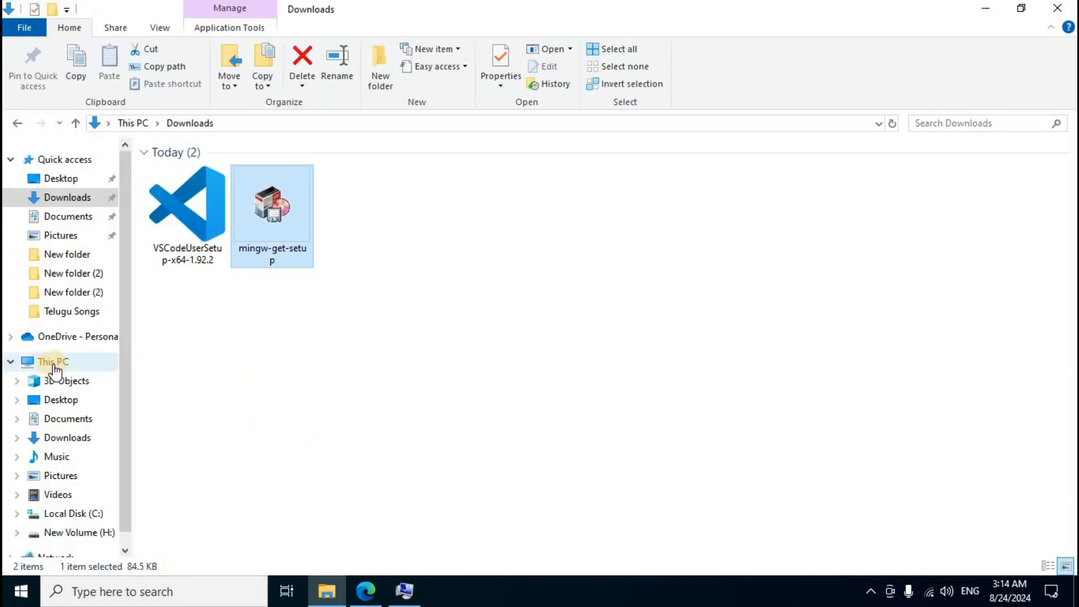
In File Explorer, go to the bin folder of MinGW on the C: drive, copy its path C:\MinGW\bin, and minimize the window.
left_click(53, 365)
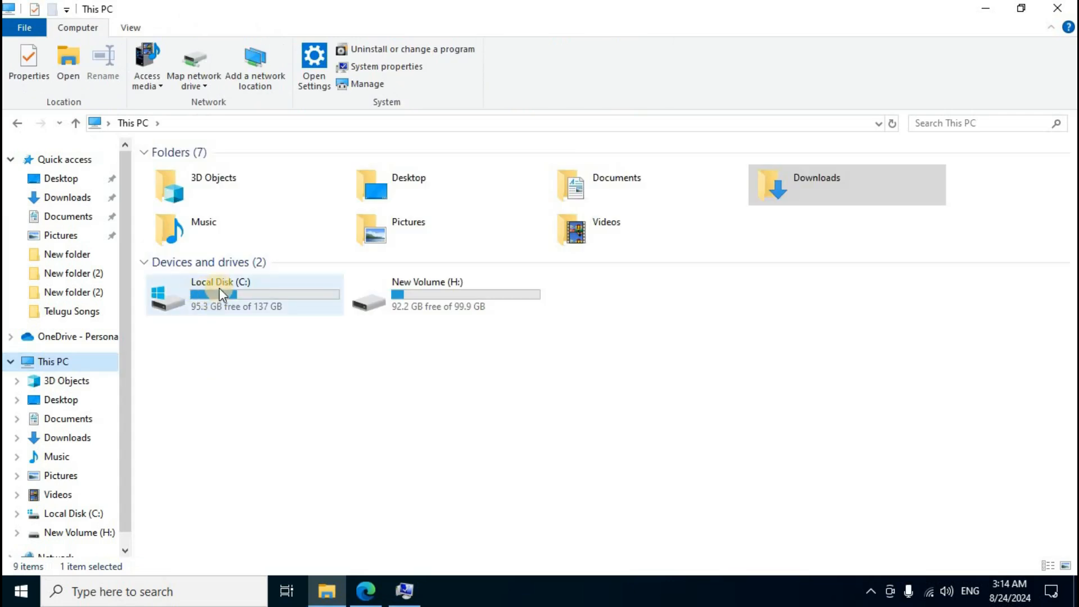
double_click(251, 292)
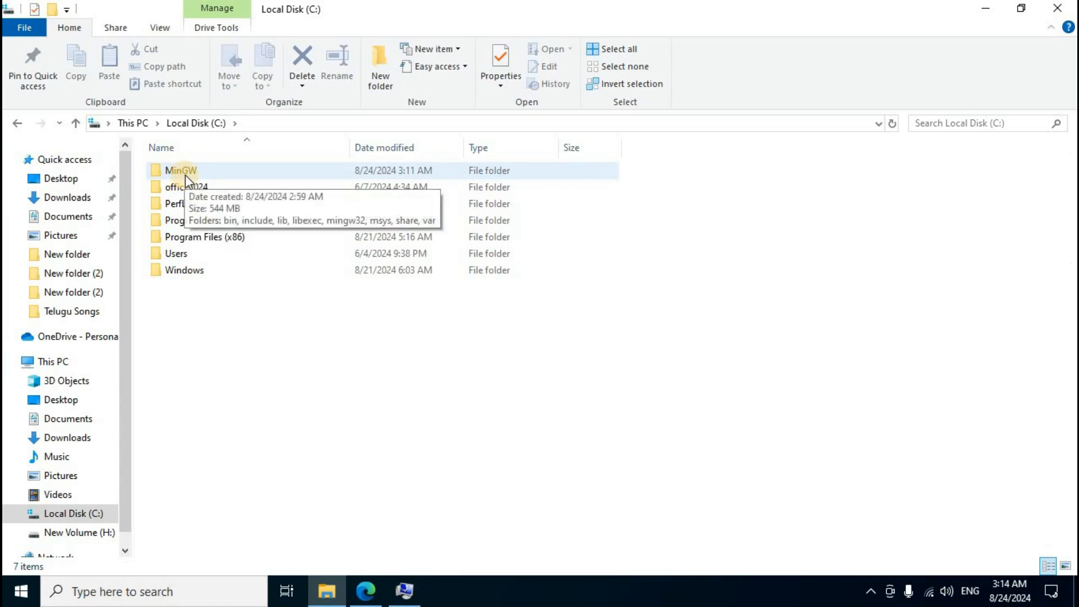
double_click(184, 174)
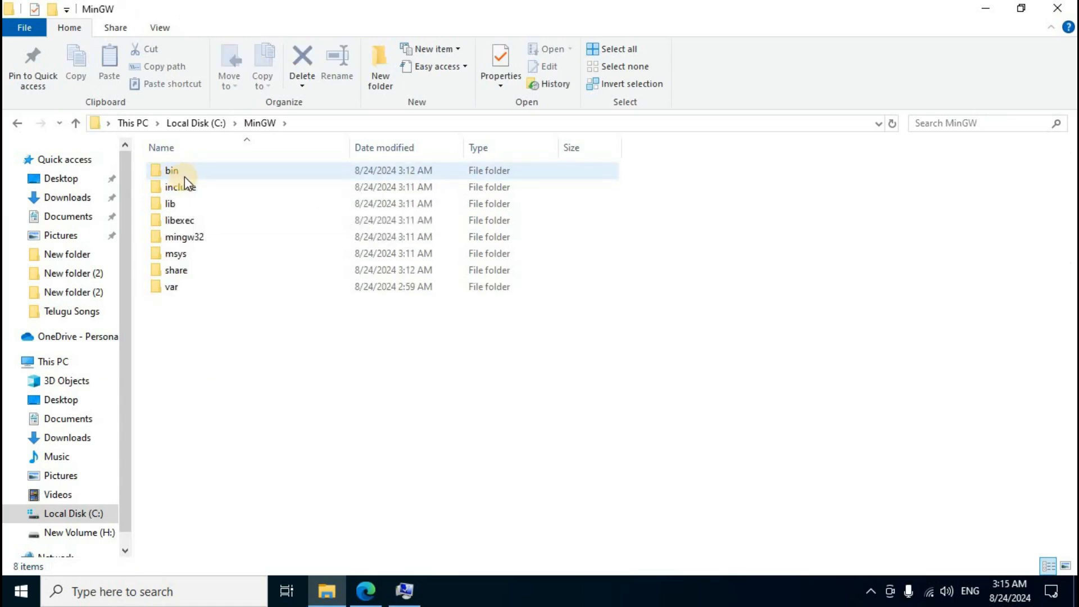
double_click(184, 173)
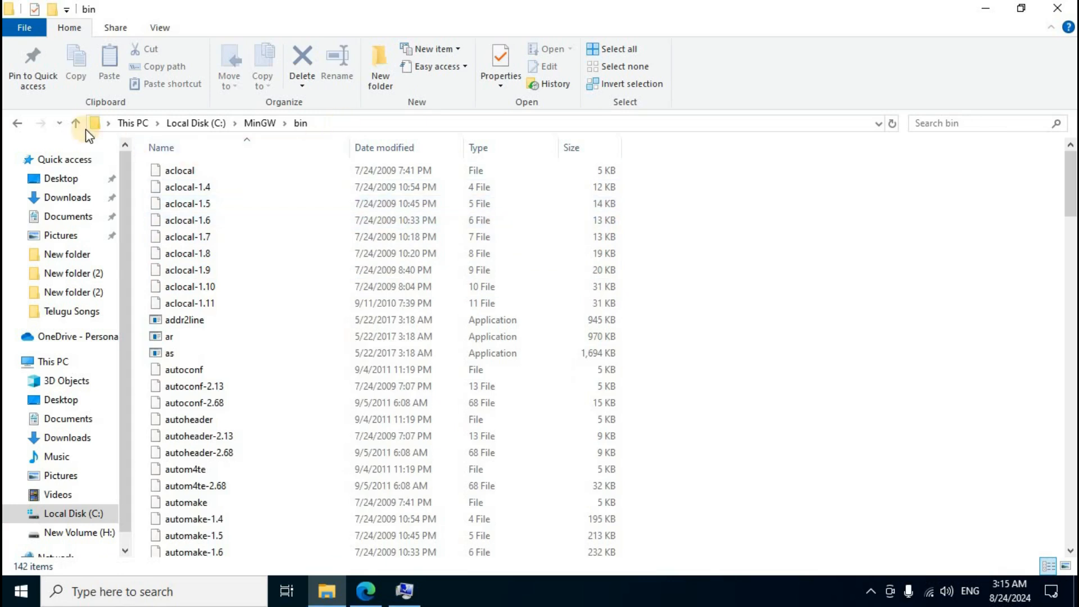
left_click(344, 122)
right_click(145, 124)
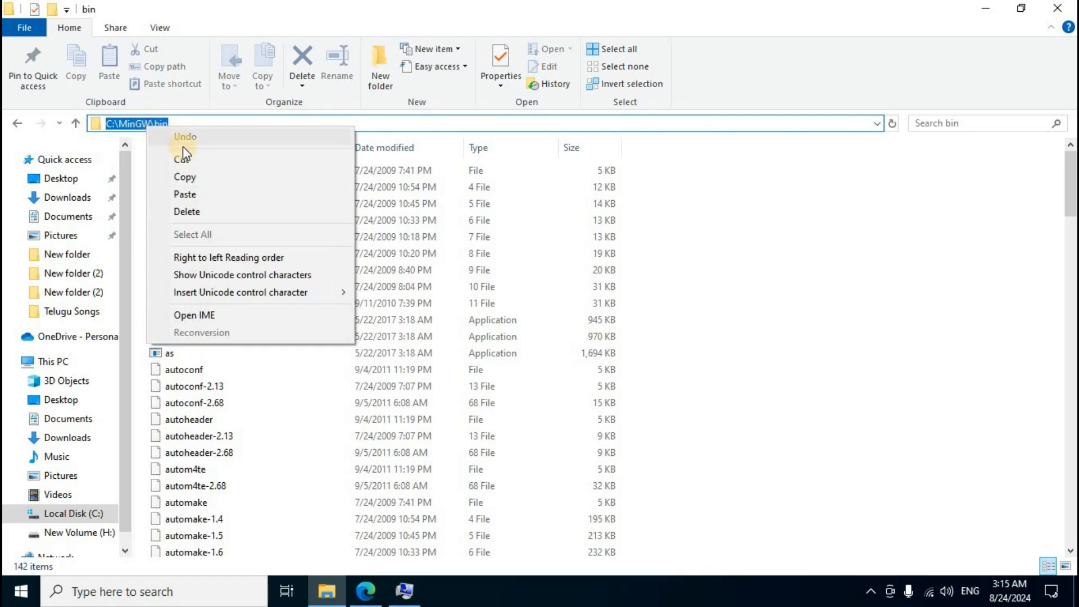
left_click(204, 177)
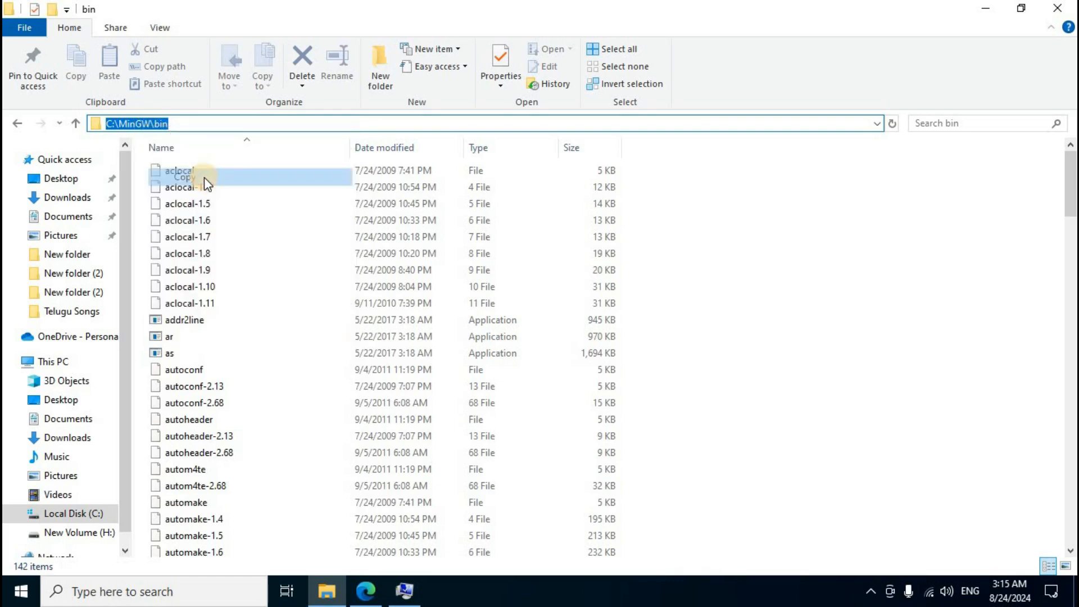
left_click(985, 15)
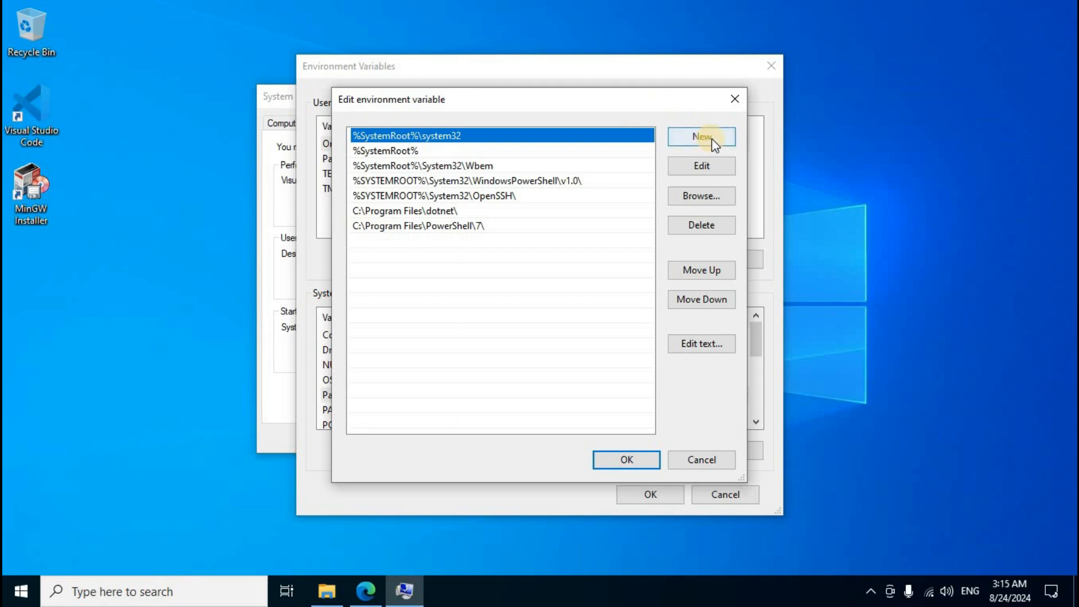
Add C:\MinGW\bin as a new entry in the system Path variable and confirm all the open settings dialogs.
left_click(704, 140)
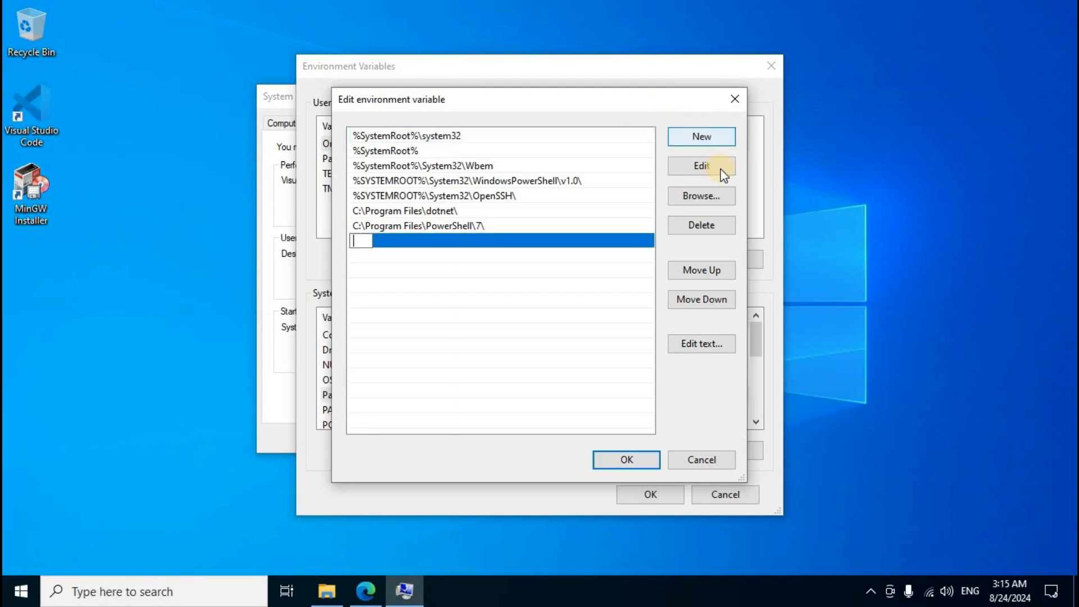
right_click(362, 240)
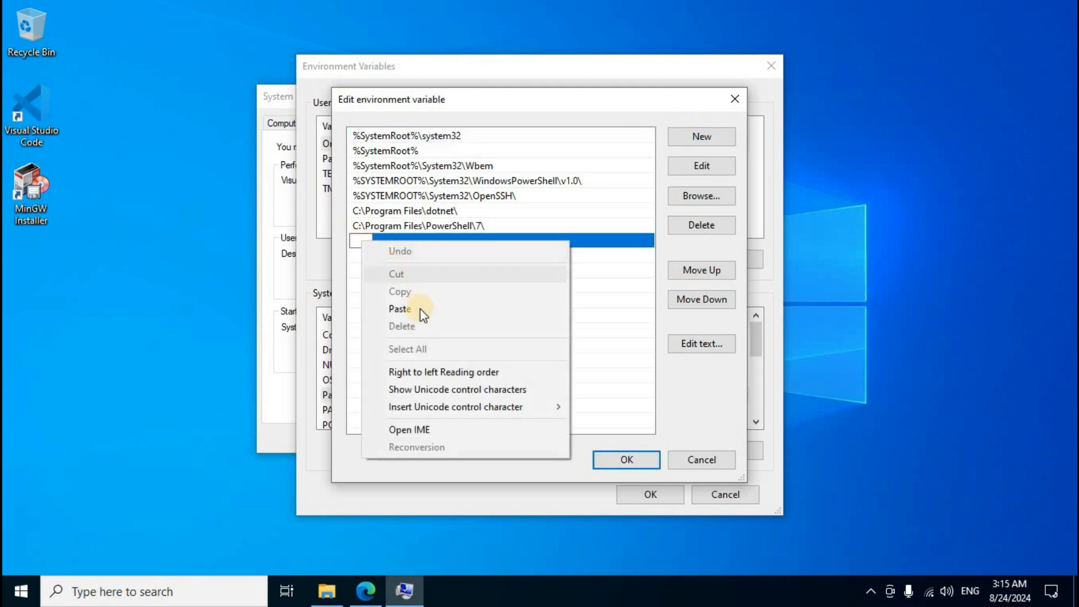
left_click(403, 311)
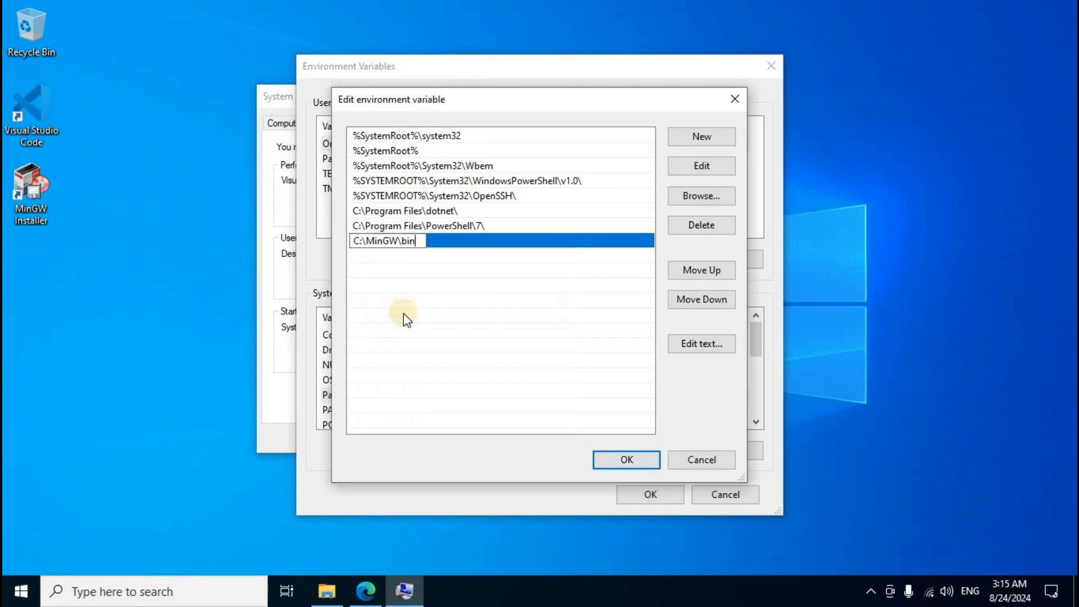
left_click(629, 457)
left_click(652, 495)
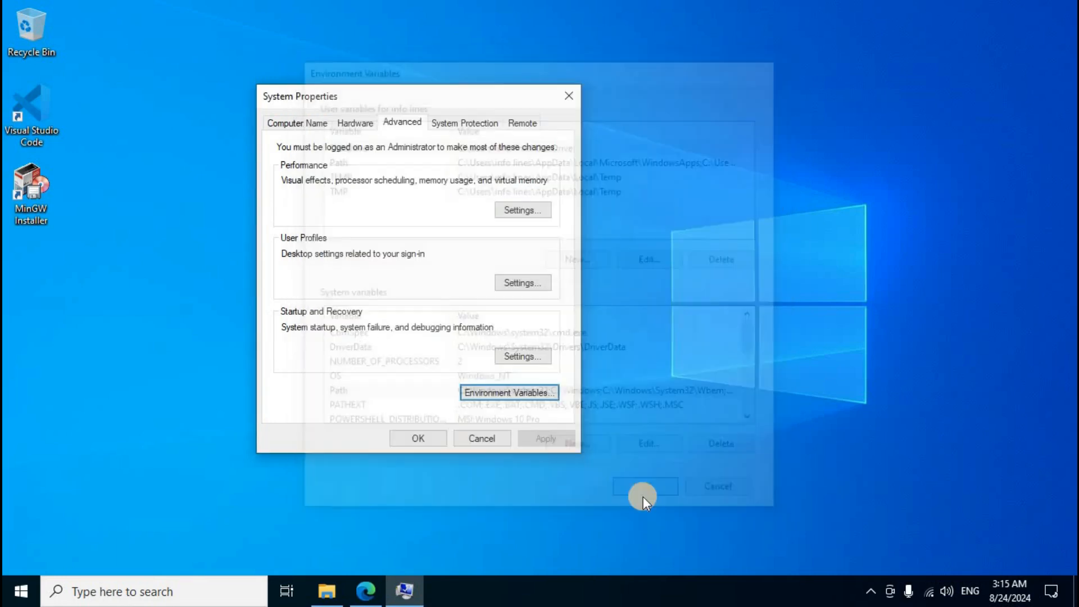
left_click(423, 437)
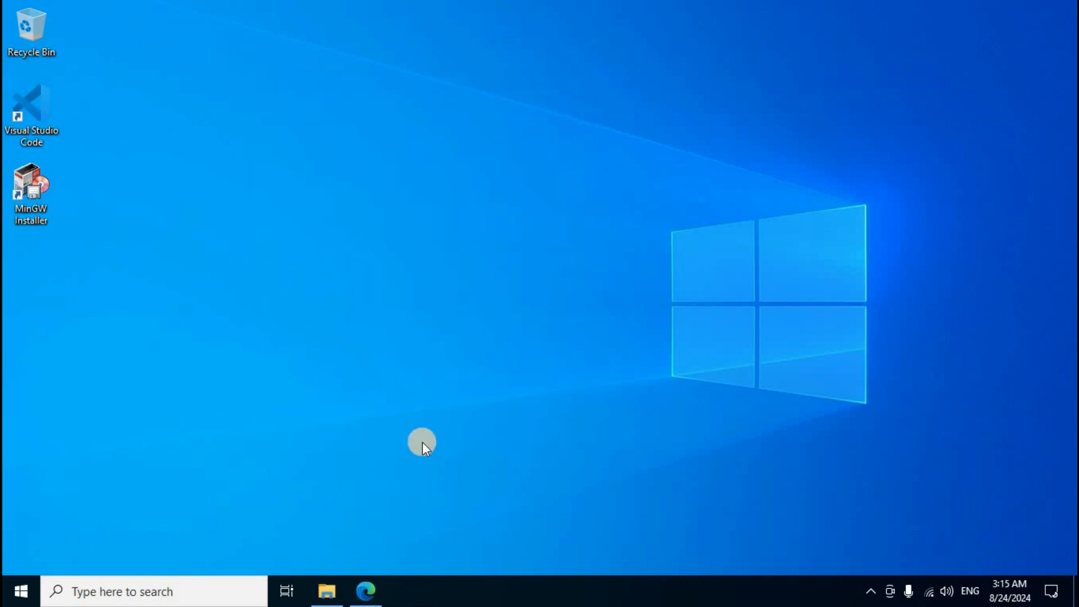
Open Command Prompt and check the installed C compiler with gcc --version.
left_click(143, 597)
type("cmd")
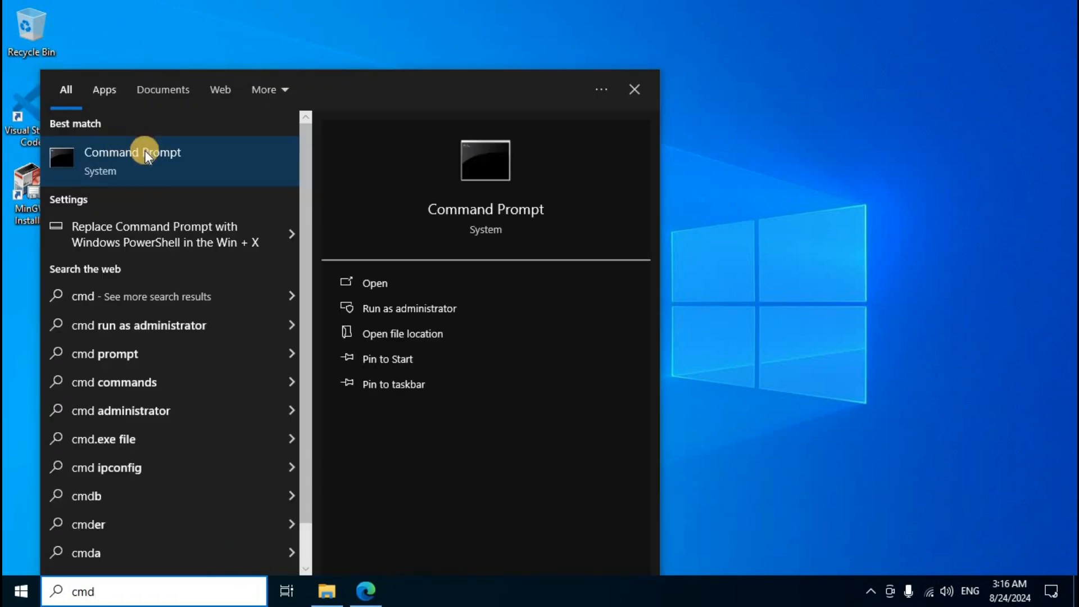
left_click(144, 170)
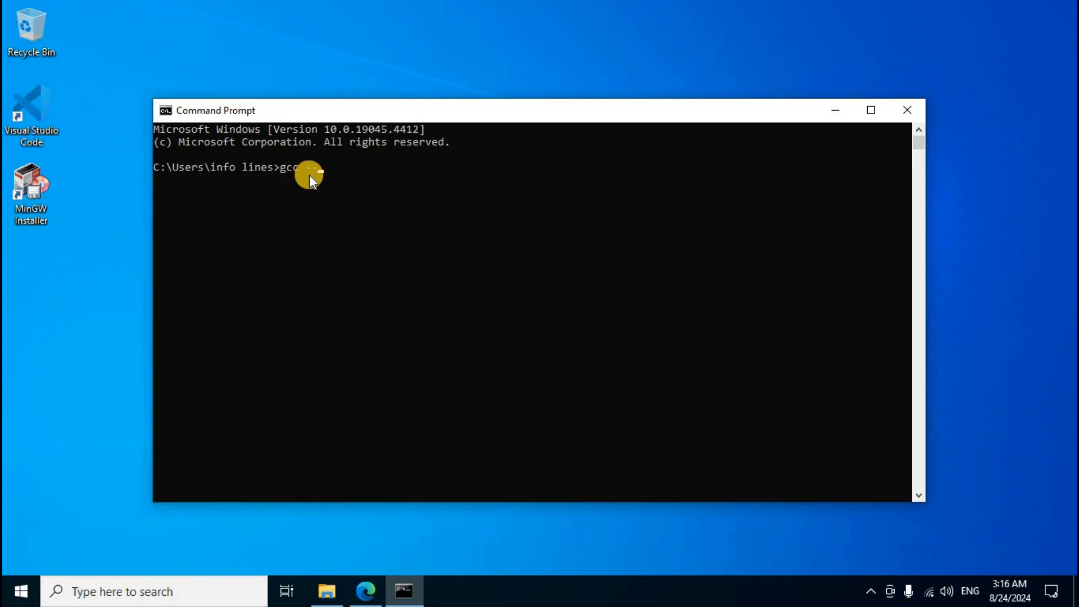
type("gcc --version")
key("Return")
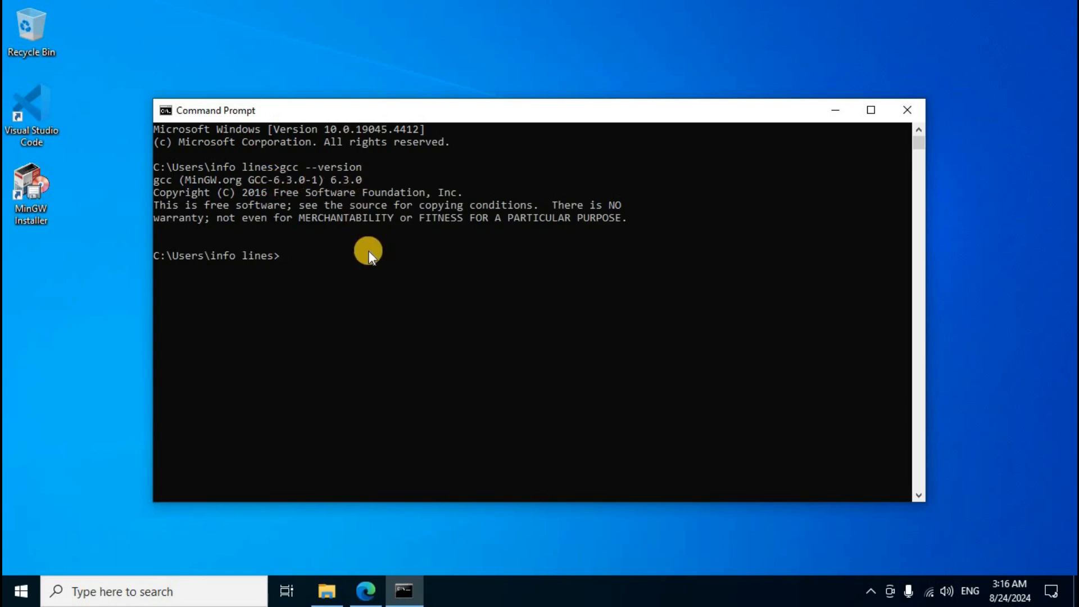
Check the installed C++ compiler with g++ --version and close Command Prompt.
type("g++ --version")
key("Return")
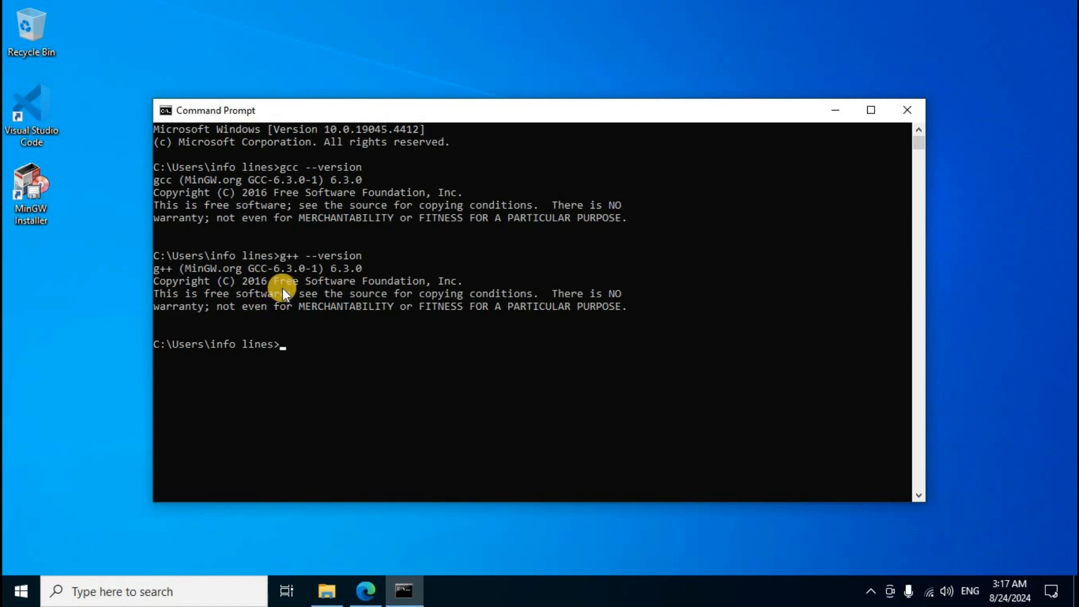
left_click(909, 110)
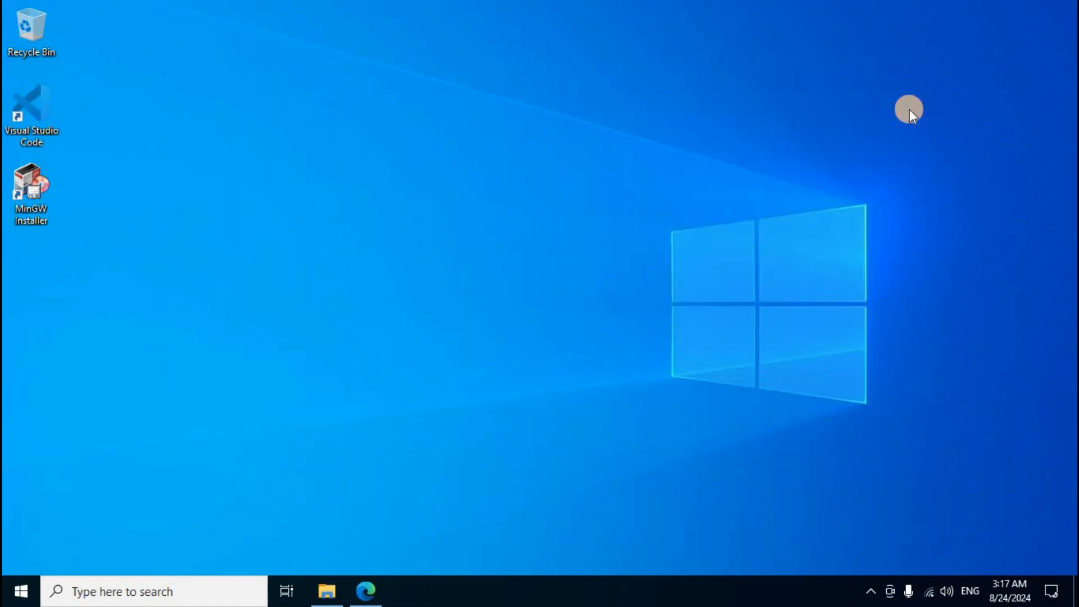
Launch Visual Studio Code from the desktop and set its color theme to Light Modern.
double_click(41, 119)
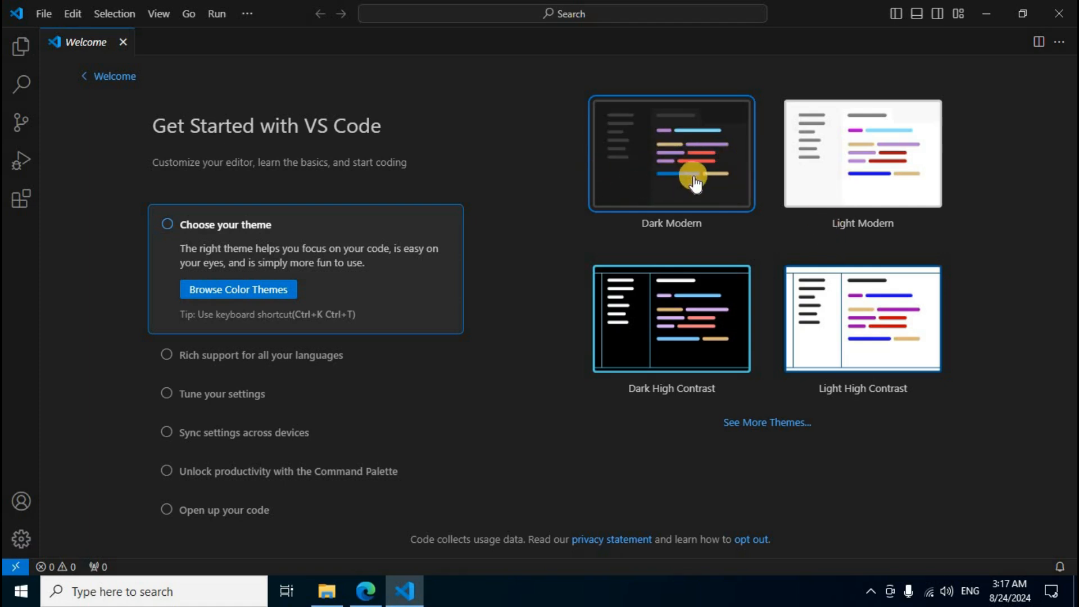
left_click(845, 166)
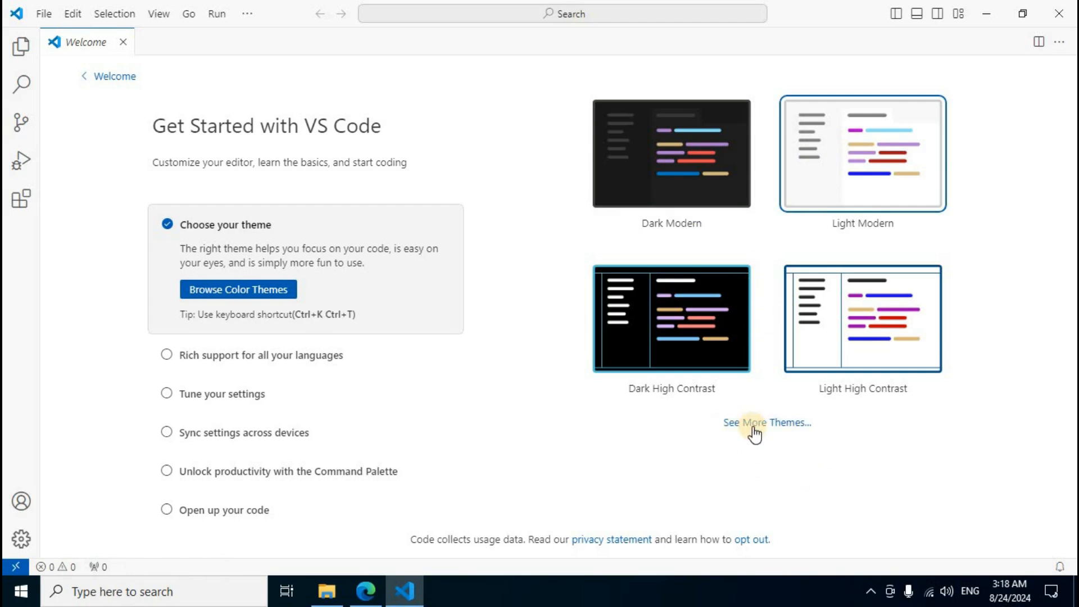
Set the color theme to Dark Modern, then close the Welcome page and show the file explorer.
left_click(675, 176)
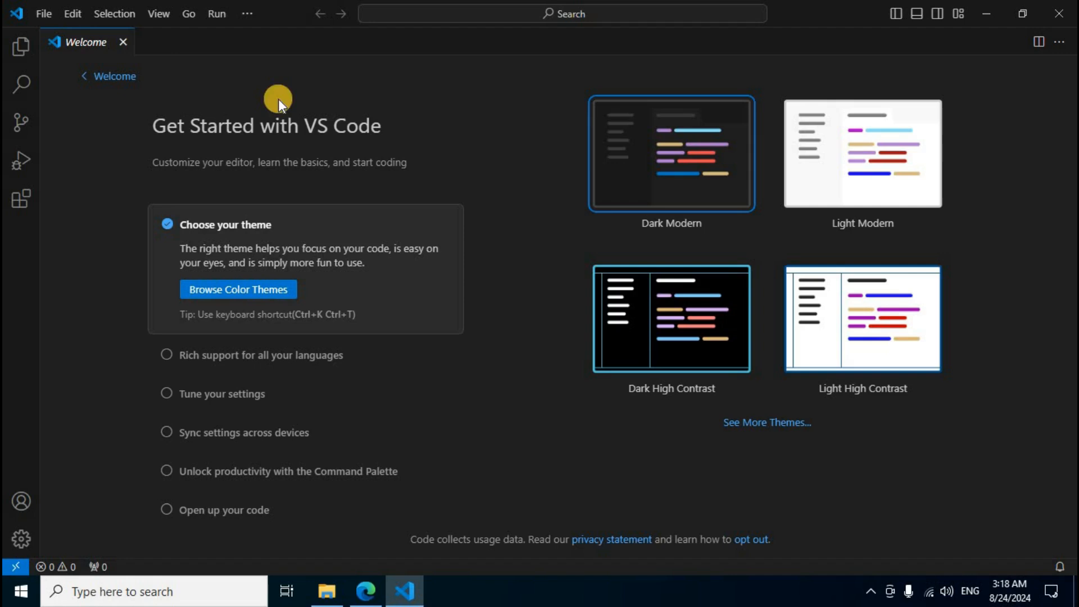
left_click(122, 42)
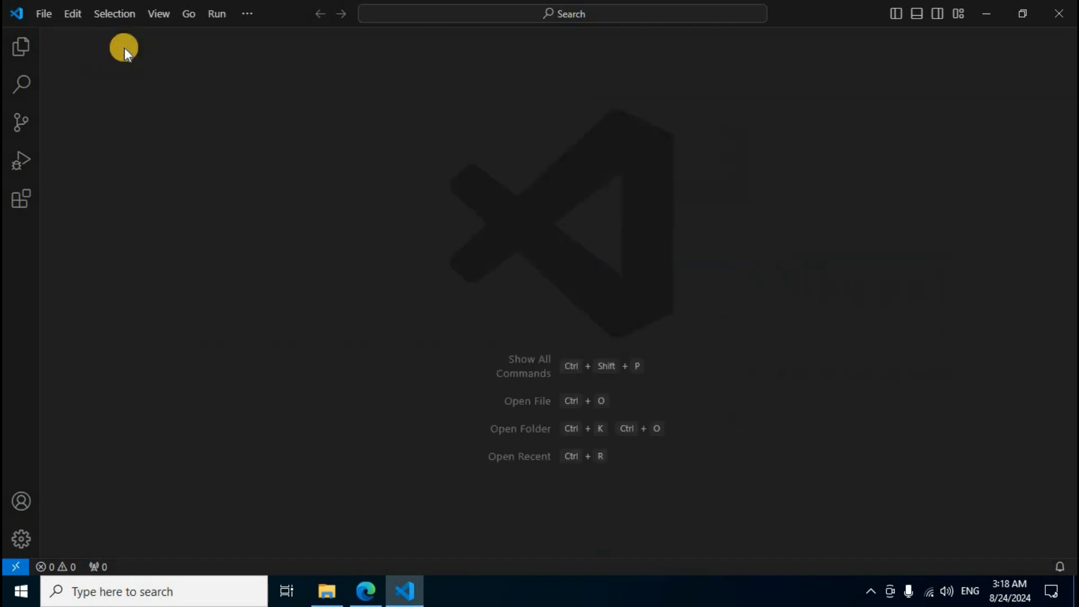
left_click(21, 48)
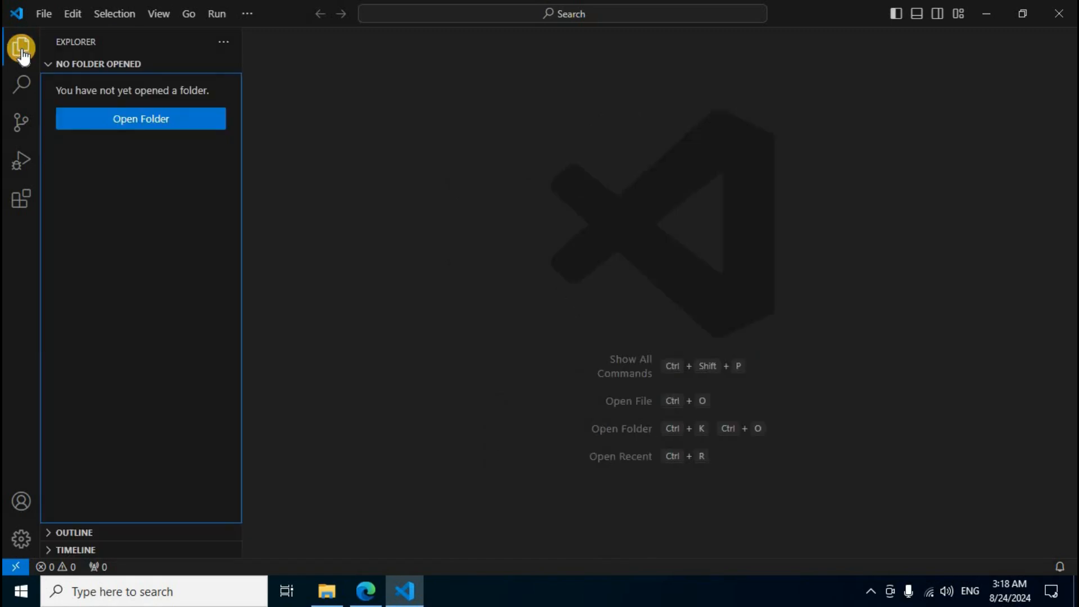
Search the extension marketplace for c++ and install Microsoft's C/C++ Extension Pack.
left_click(19, 203)
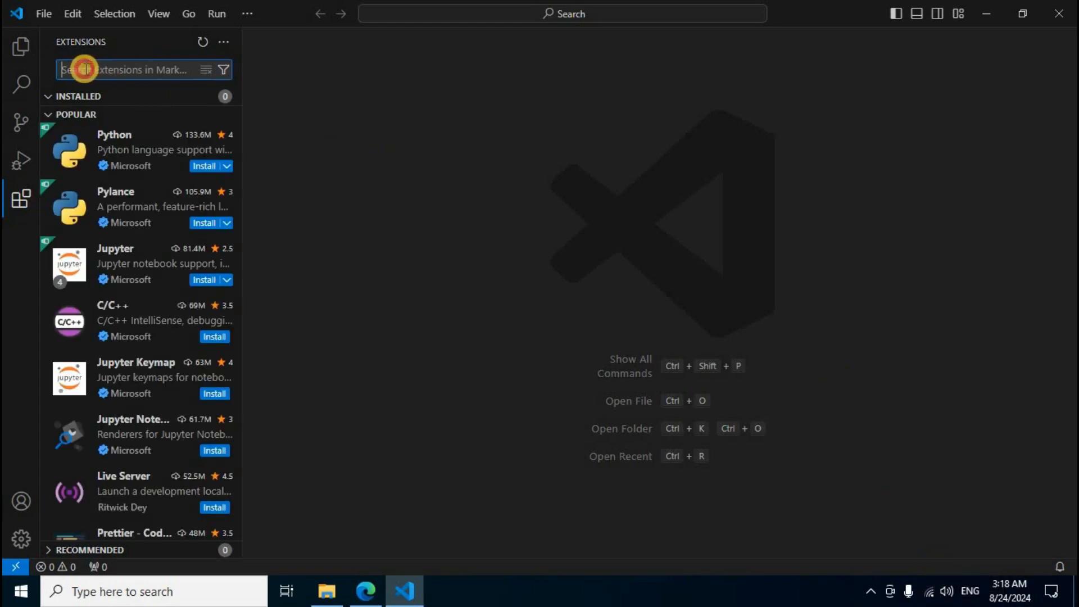
type("c++")
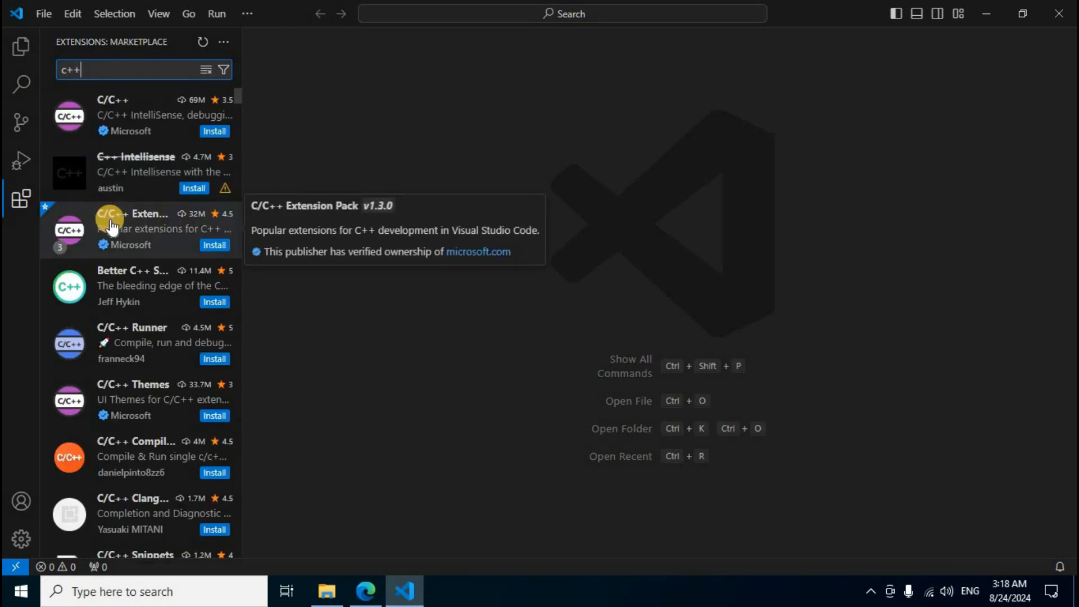
left_click(147, 231)
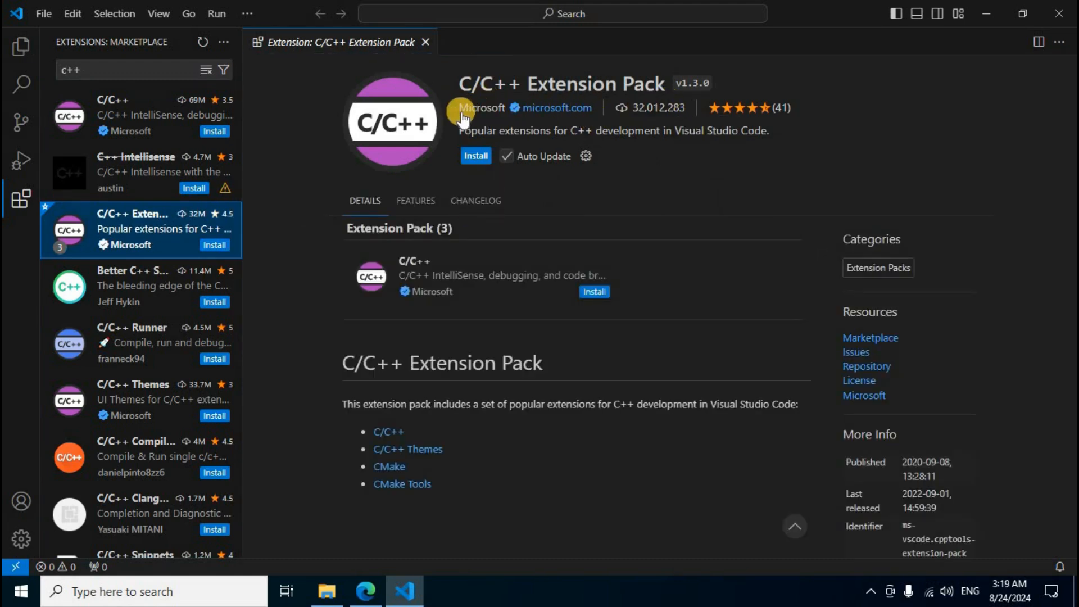
left_click(476, 157)
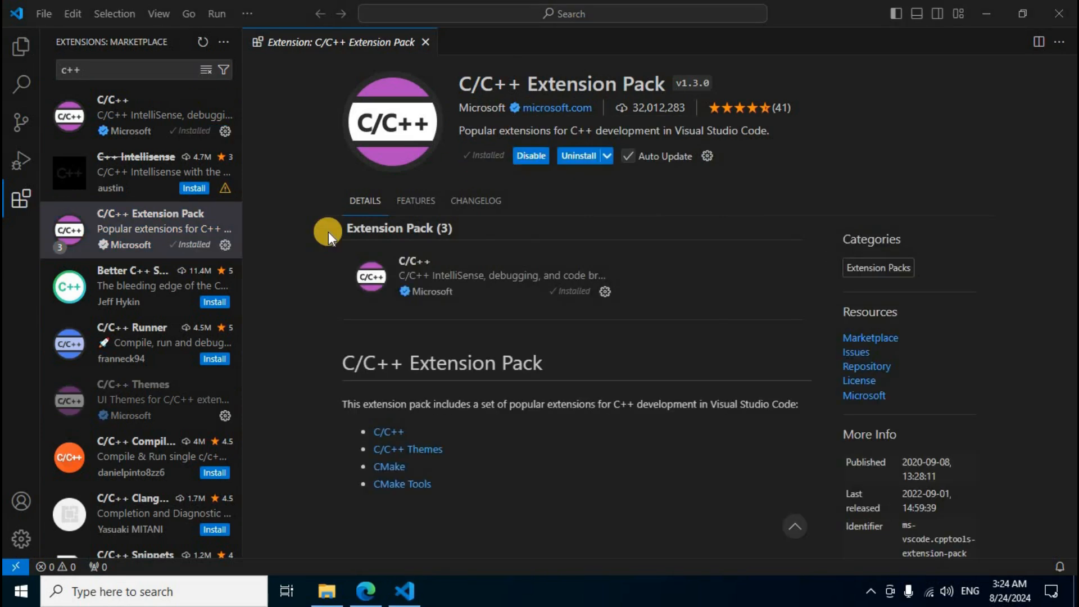
Search the extensions for "code run", install Code Runner and close its details page.
left_click(116, 69)
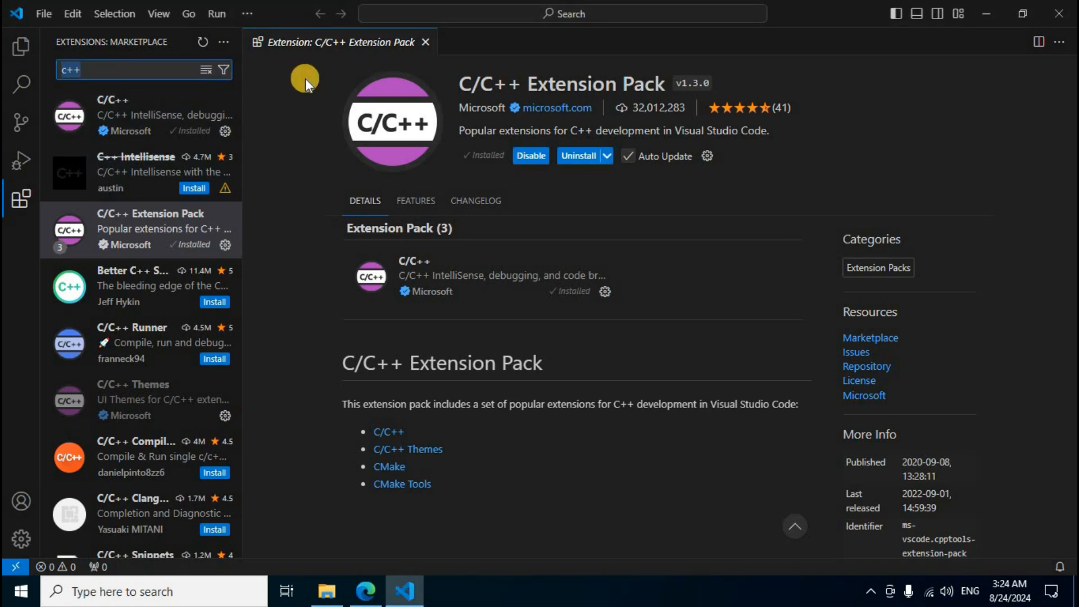
type("code run")
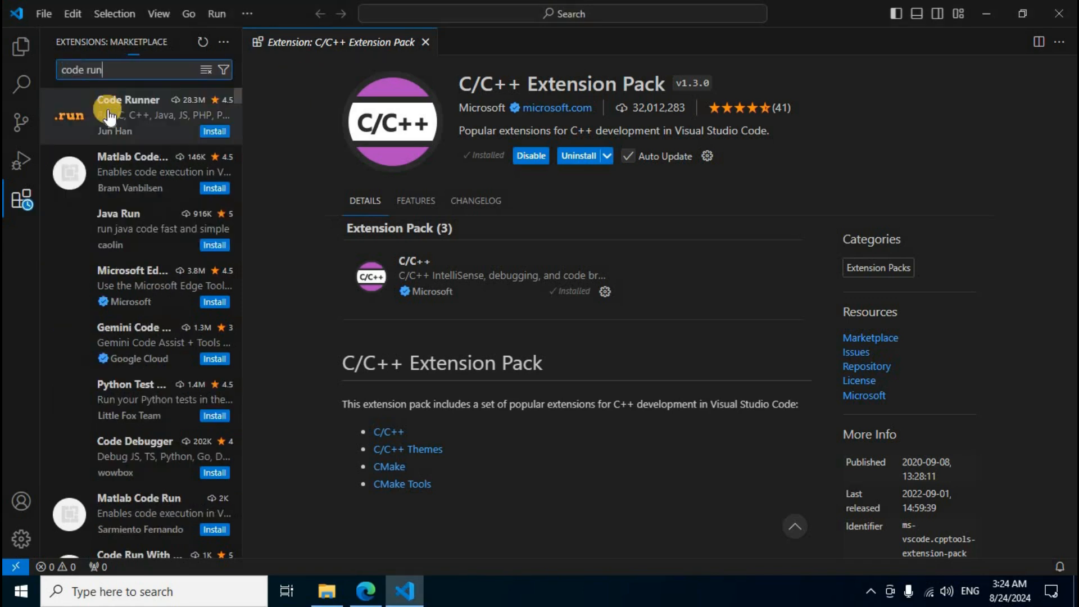
left_click(141, 122)
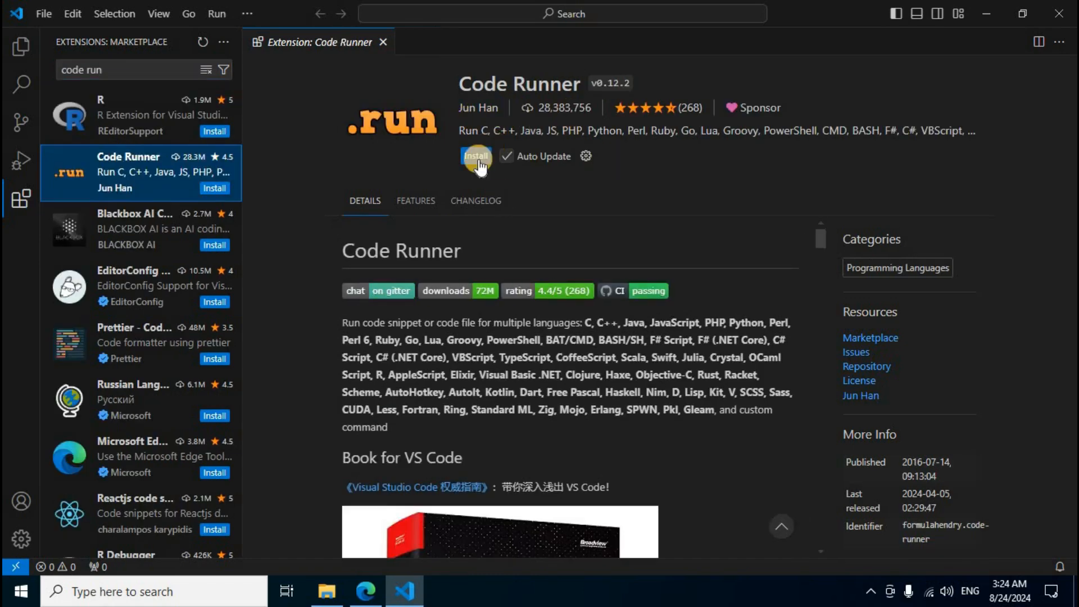
left_click(477, 157)
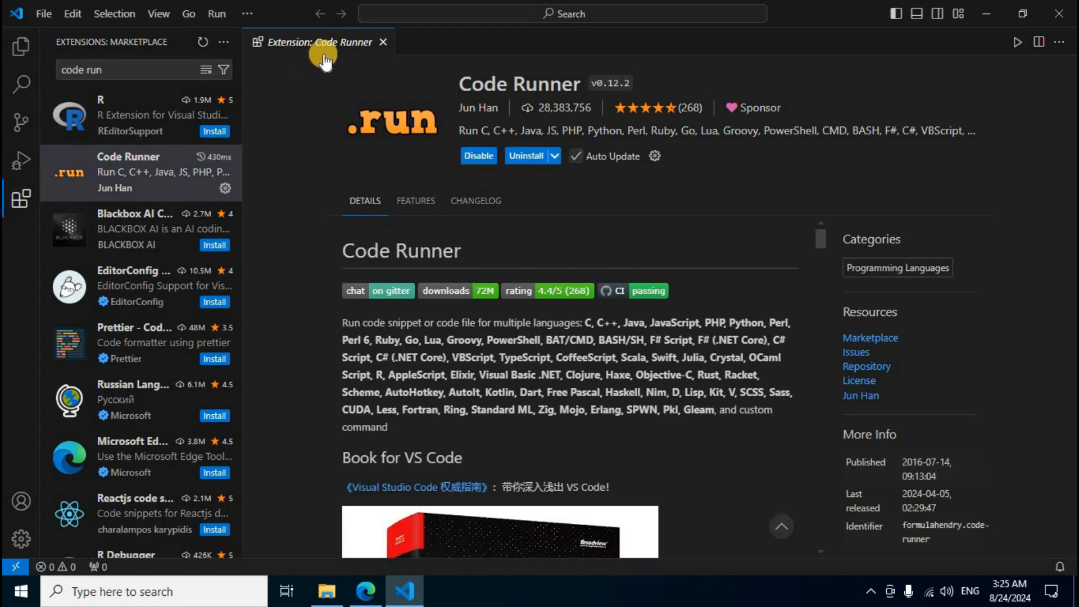
left_click(383, 42)
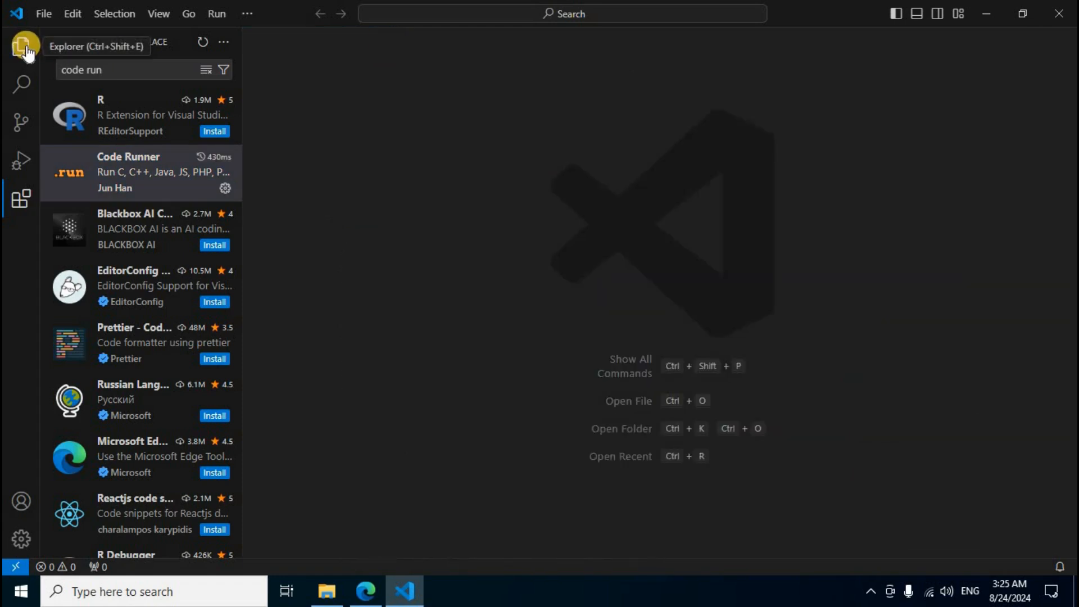
Start opening a project folder and create a new folder named Chary on the Desktop.
left_click(25, 50)
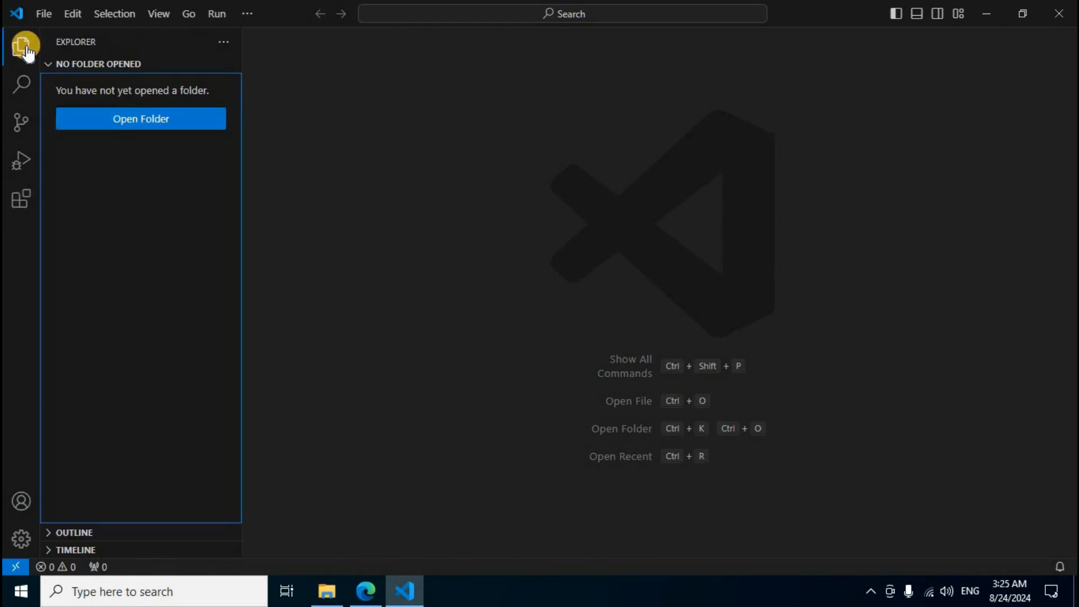
left_click(145, 126)
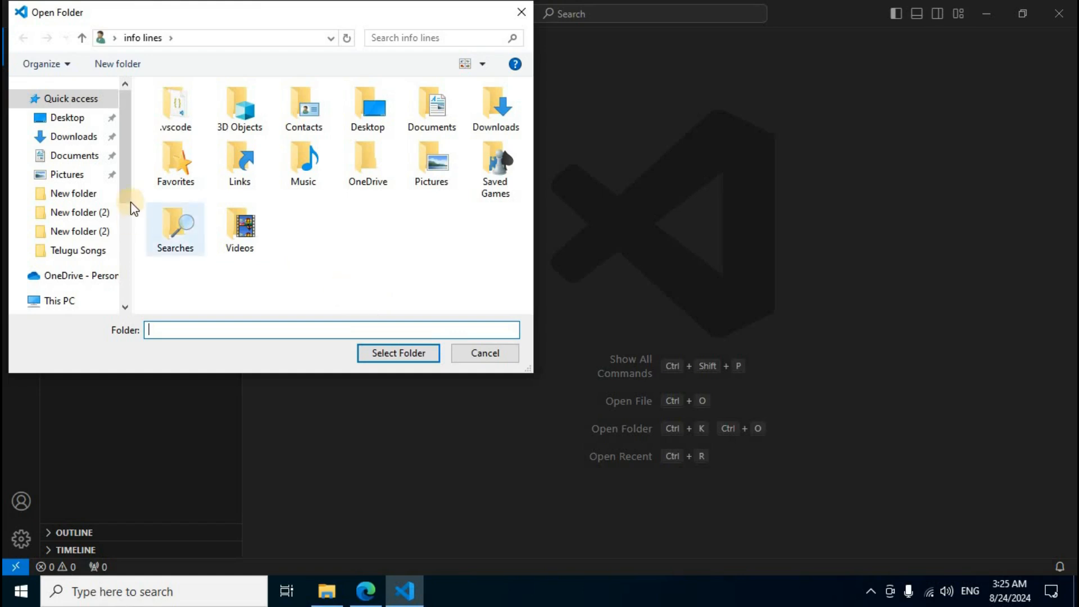
left_click(82, 124)
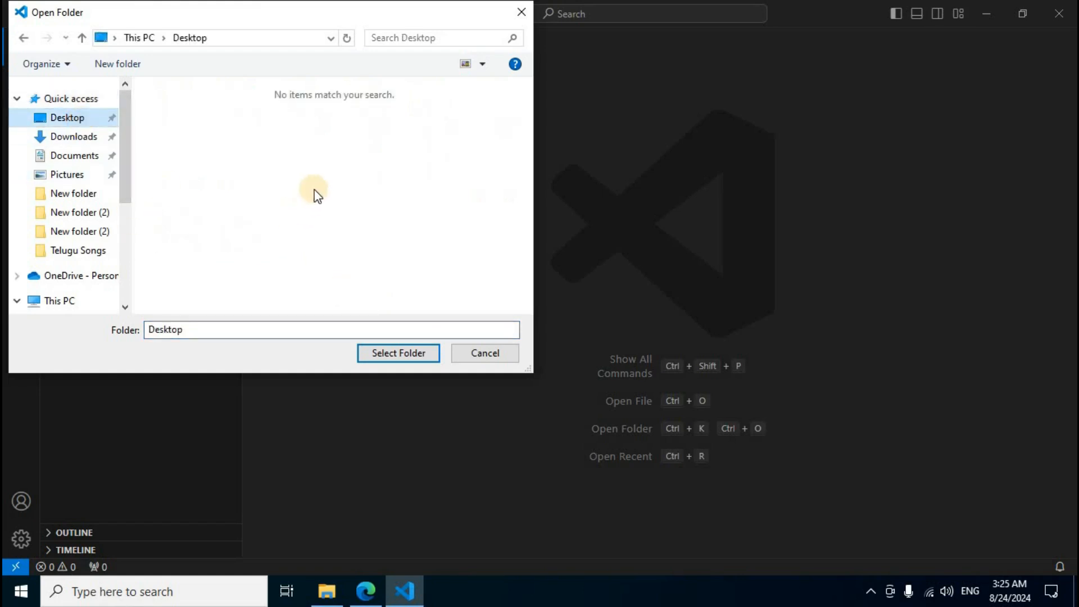
right_click(299, 164)
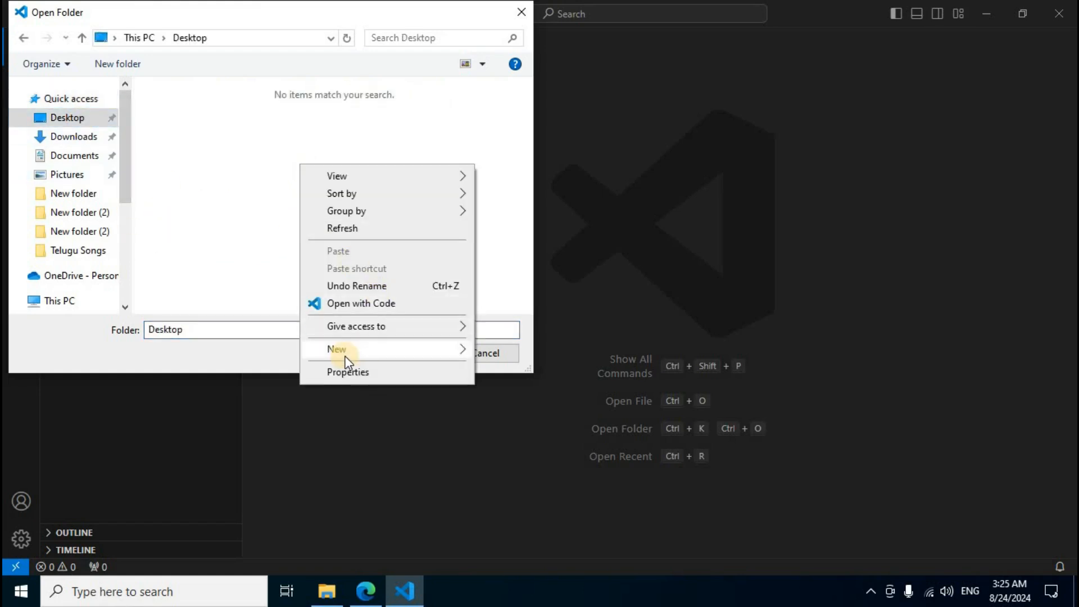
mouse_move(345, 357)
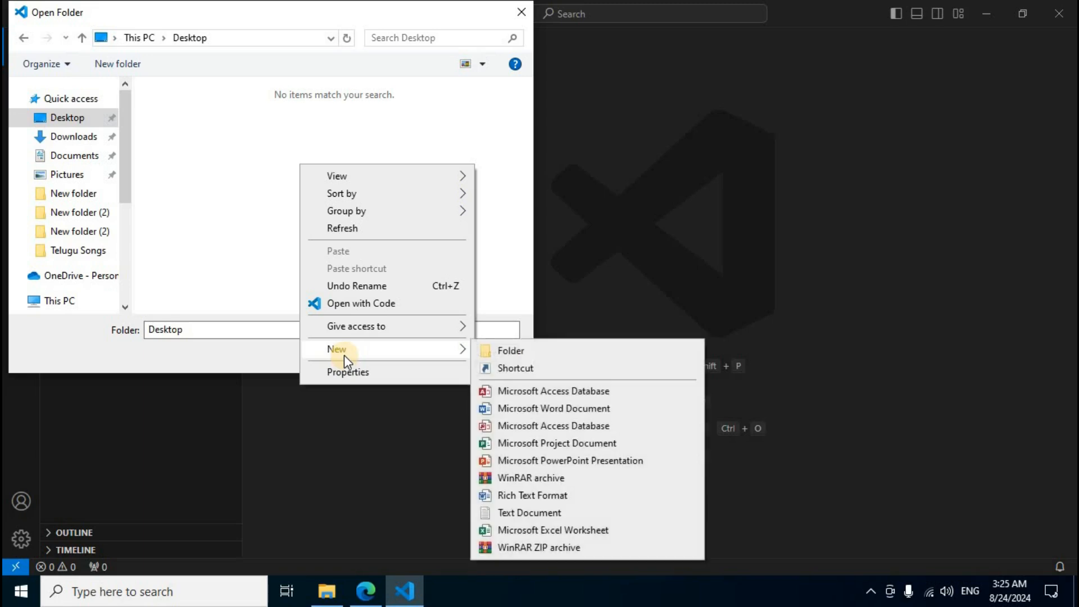
left_click(508, 349)
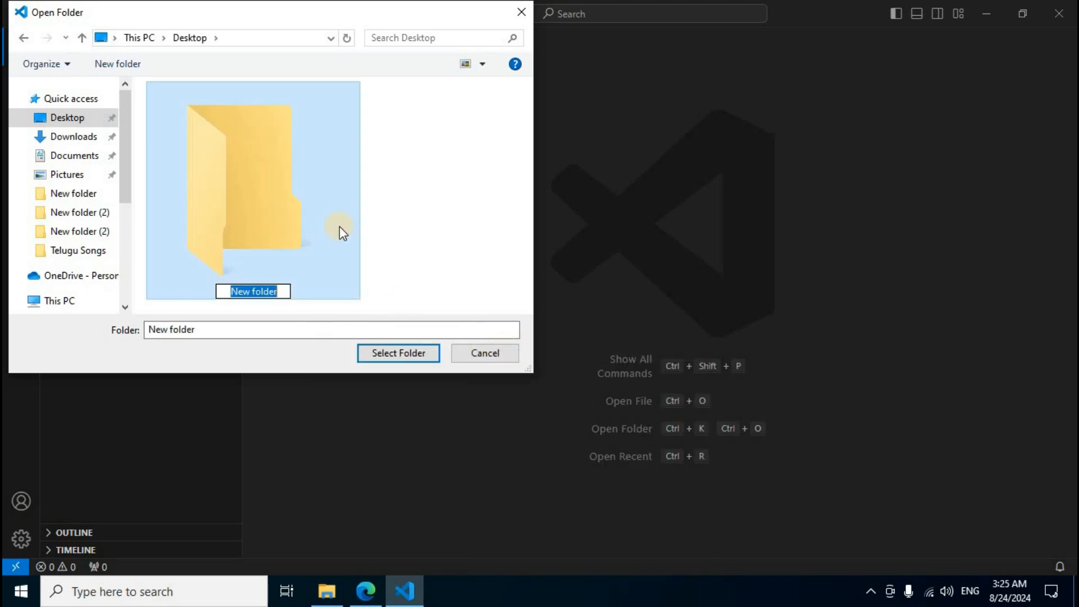
key("BackSpace")
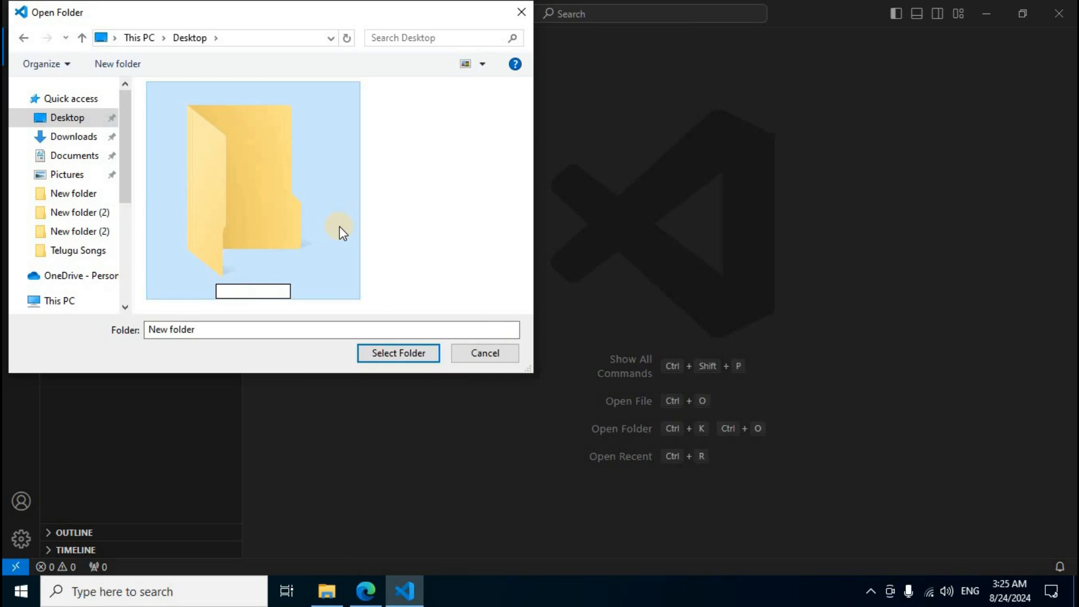
type("Chary")
left_click(340, 234)
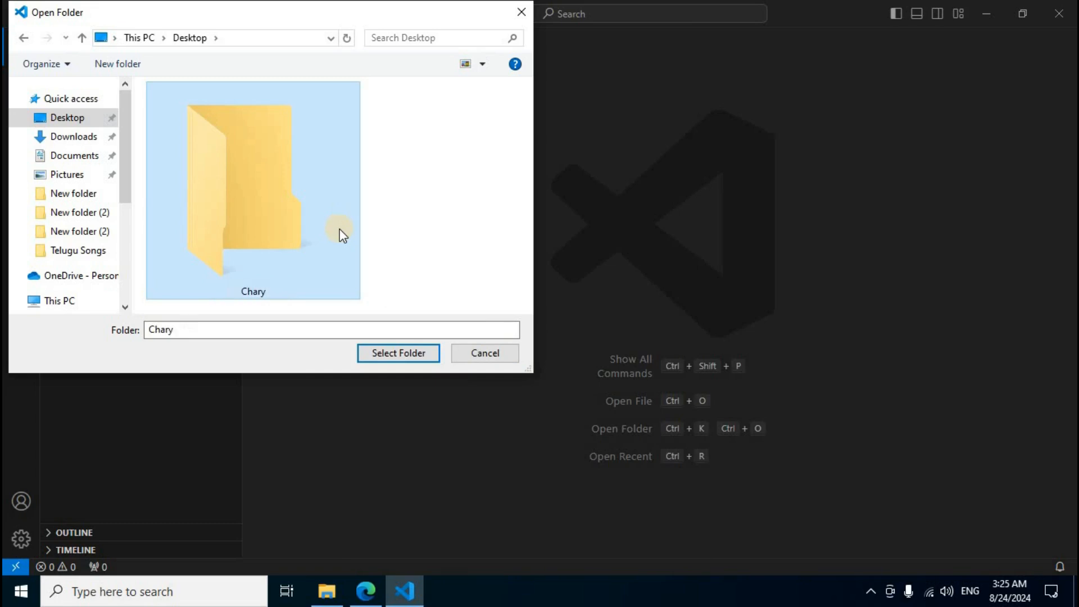
Open the Chary folder as the workspace, trust its authors and close the Welcome page.
left_click(399, 354)
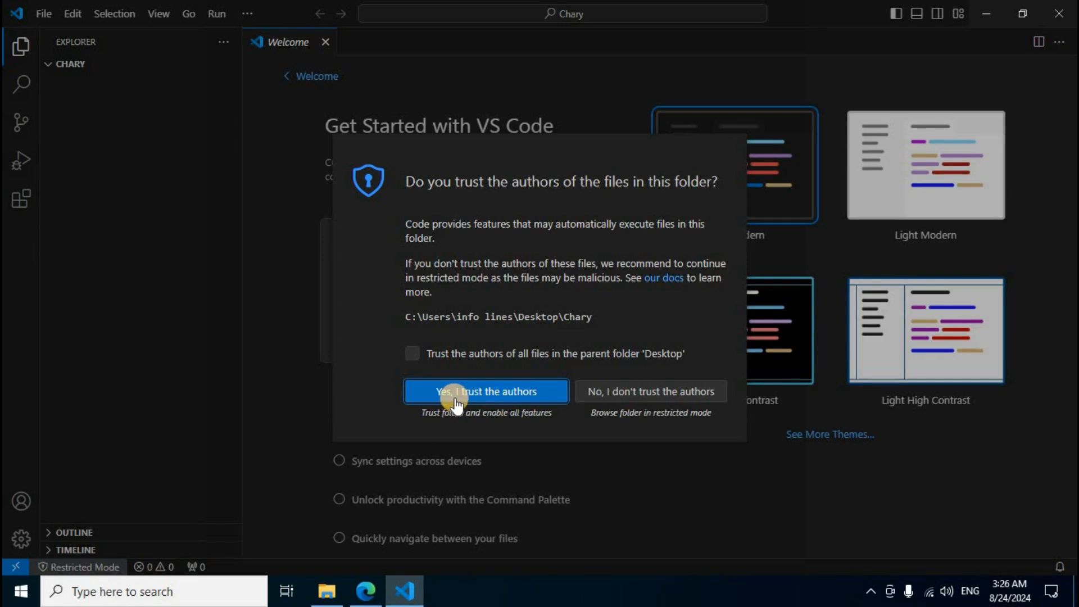
left_click(512, 397)
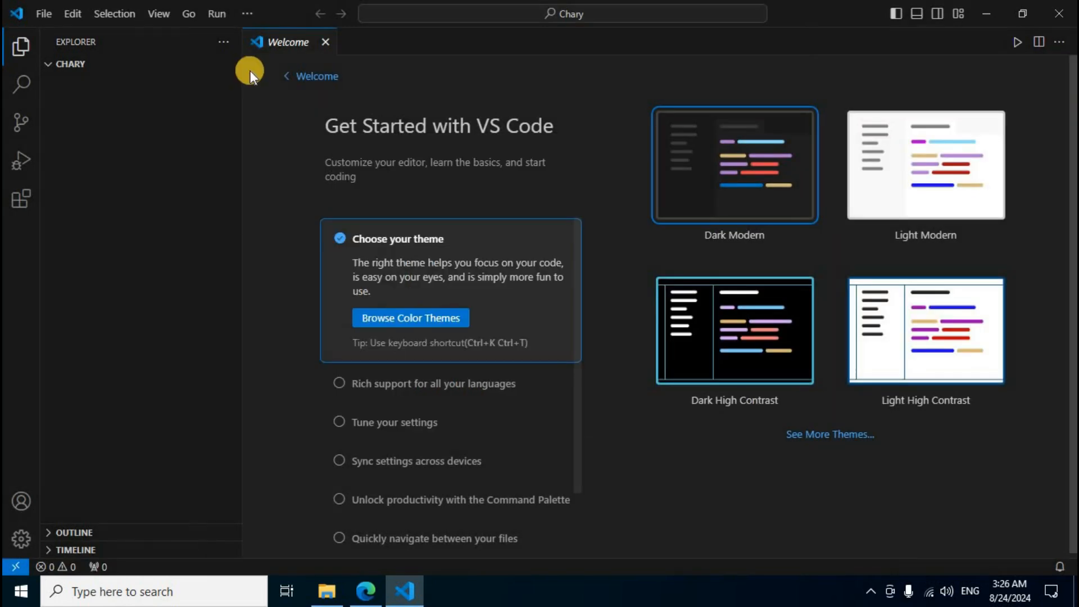
left_click(326, 42)
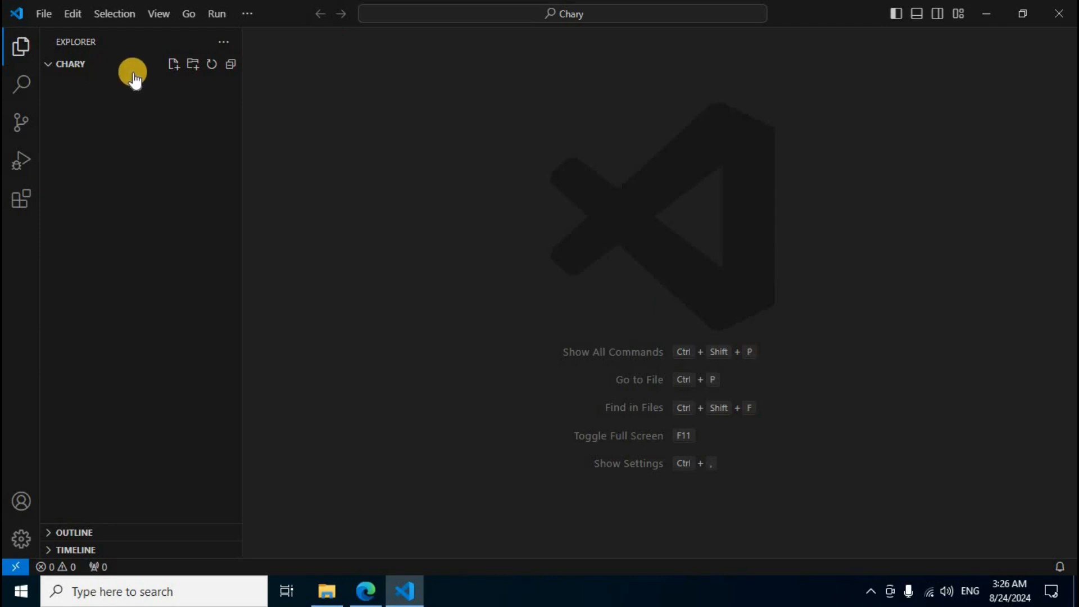
Create a new file named tech.c in the Chary folder.
left_click(174, 67)
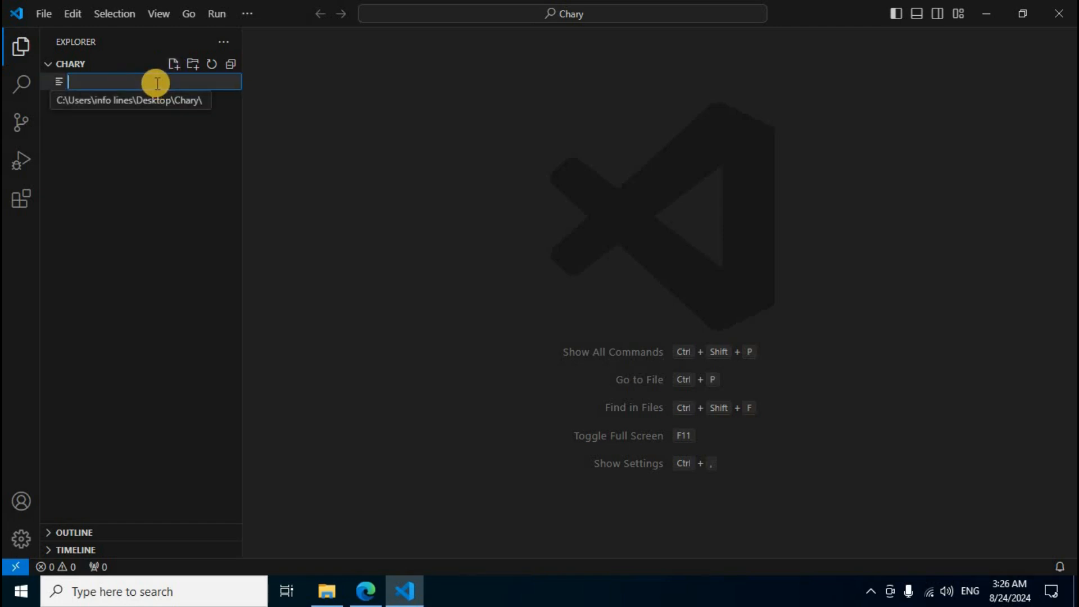
type("tech")
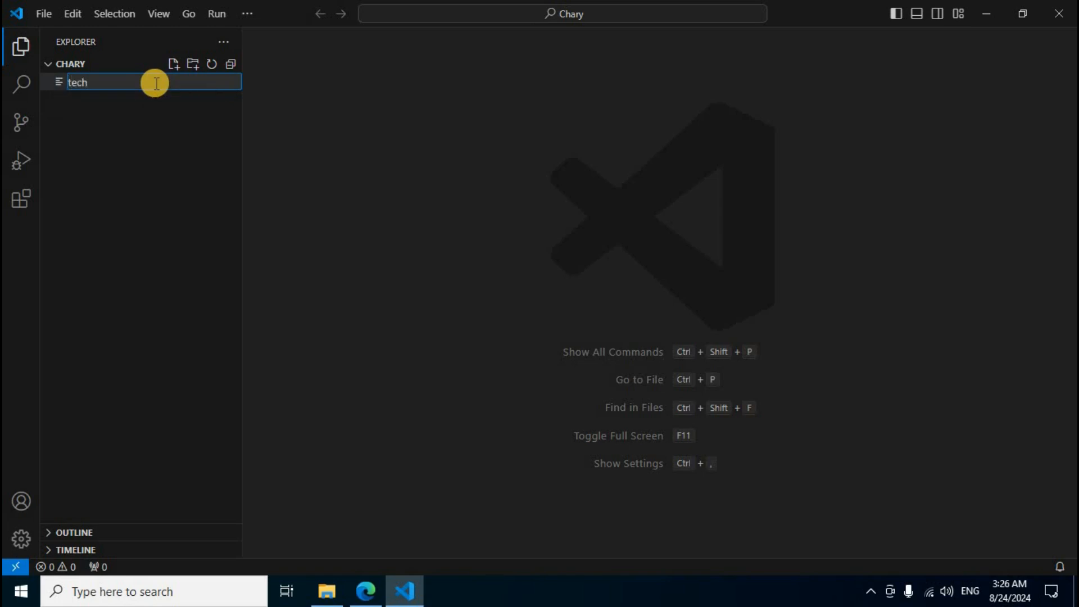
type(".c")
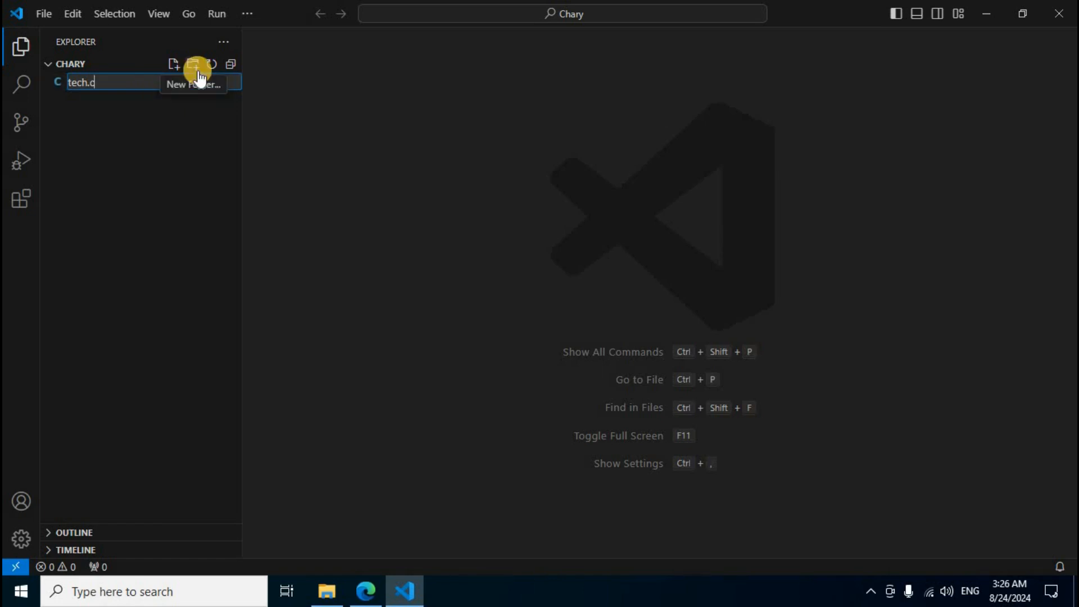
key("Return")
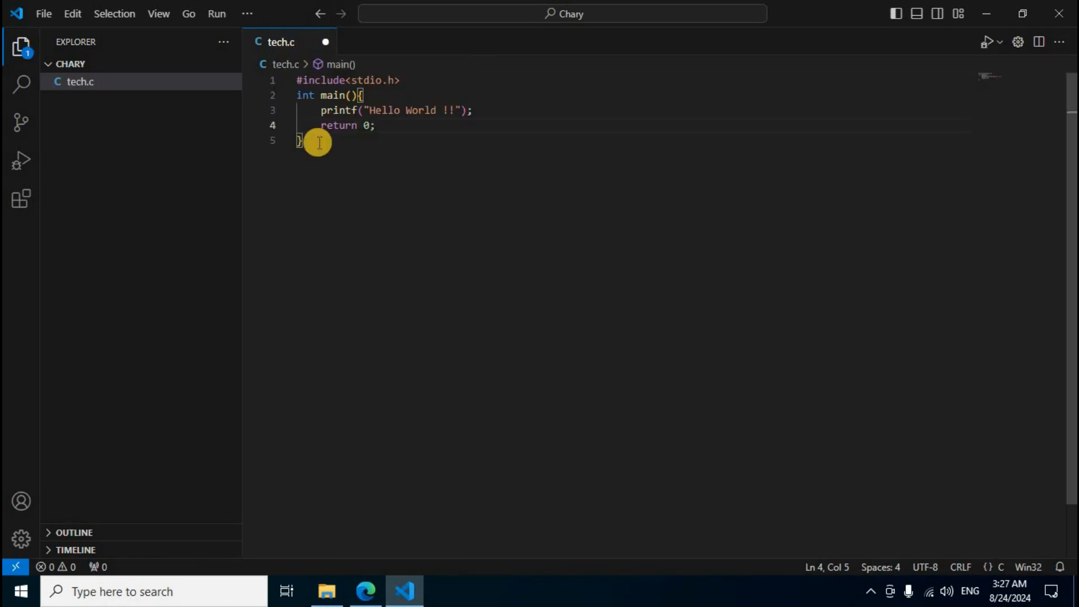
Save the Hello World C program in tech.c.
left_click(320, 142)
left_click(45, 15)
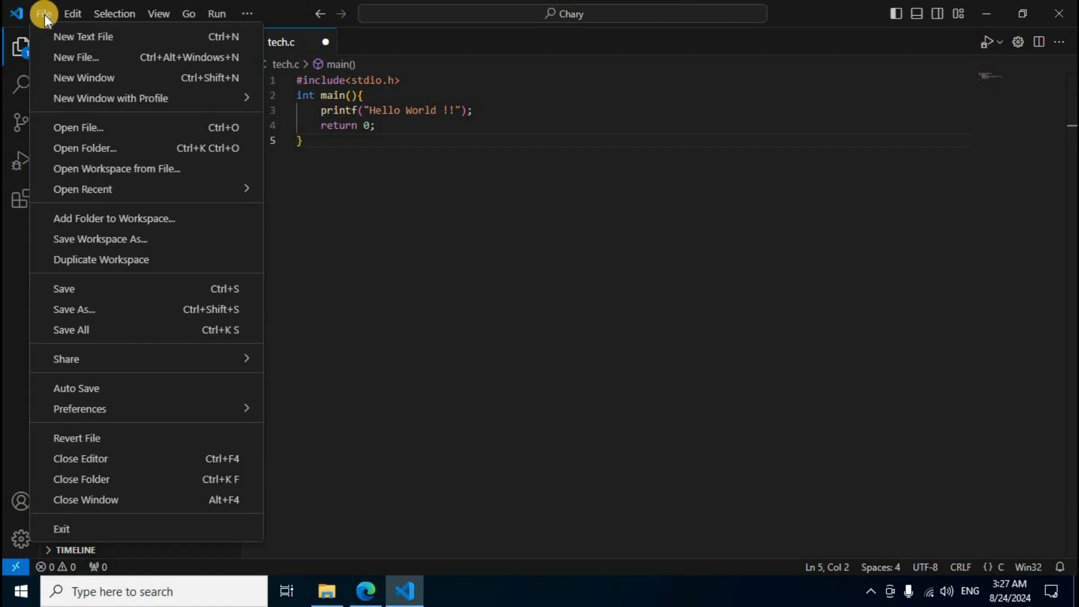
left_click(80, 288)
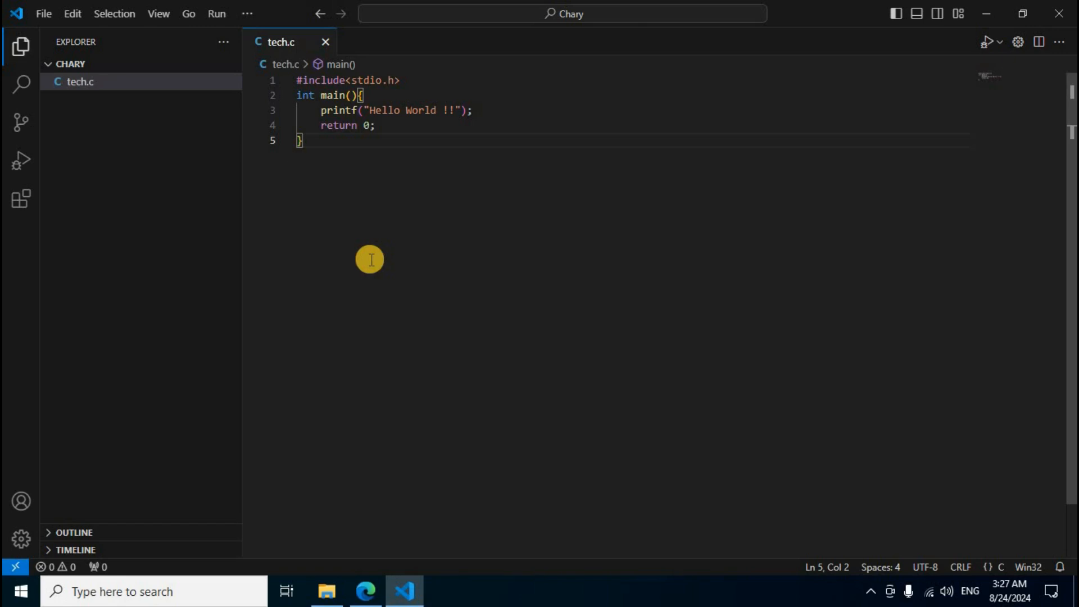
Open a new integrated terminal and run tech.c with Run Code.
left_click(248, 14)
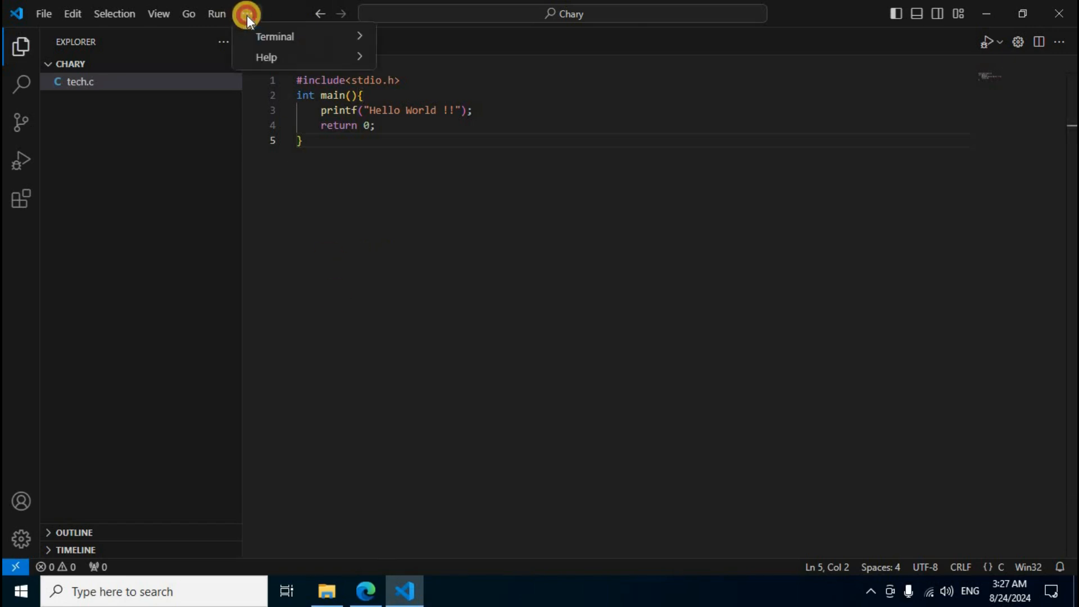
mouse_move(270, 34)
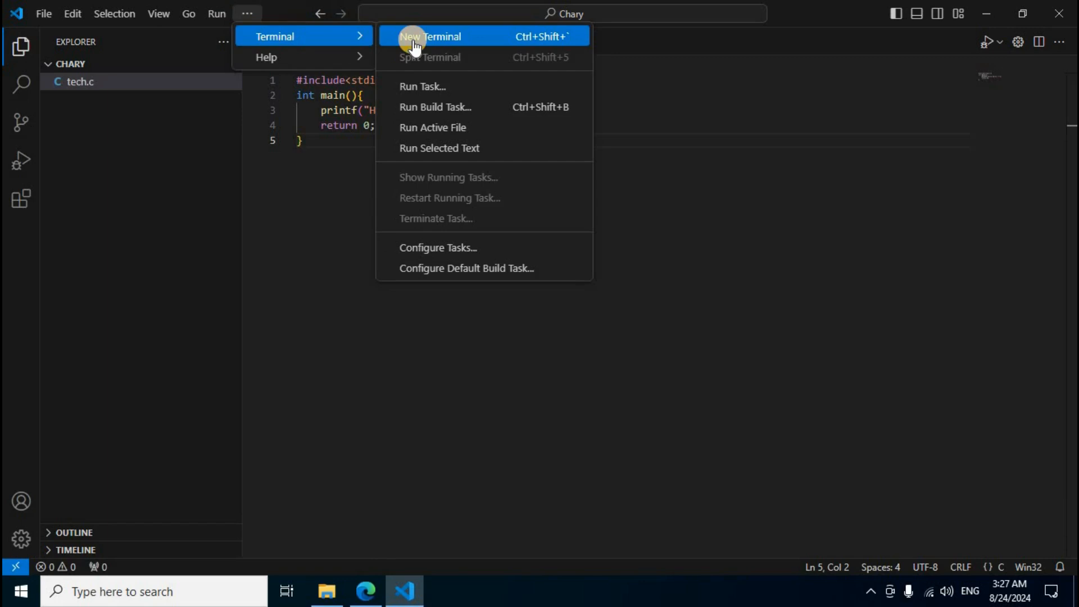
left_click(508, 40)
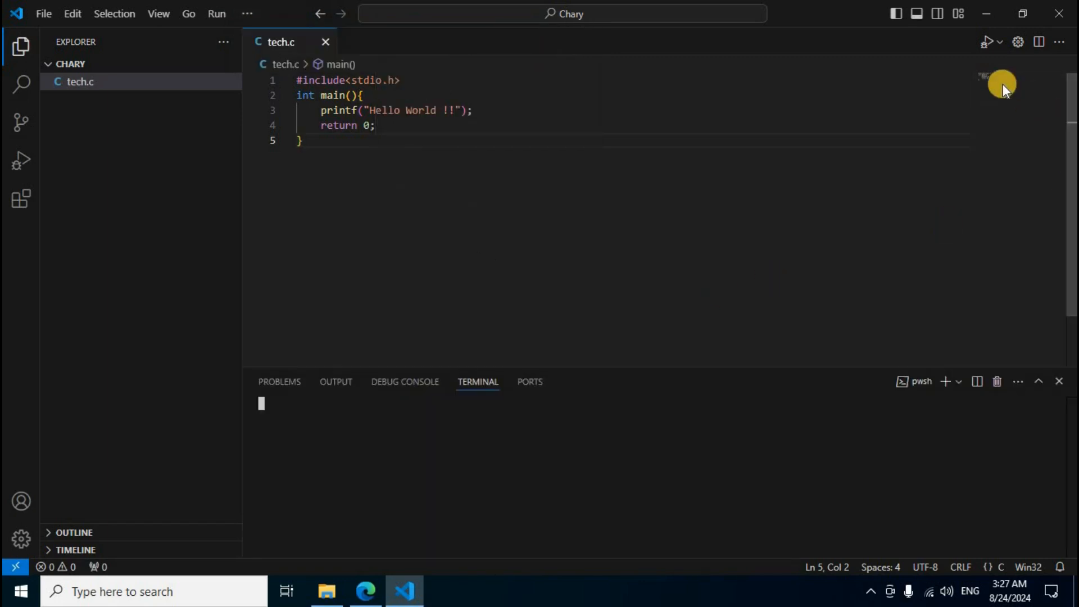
left_click(1000, 44)
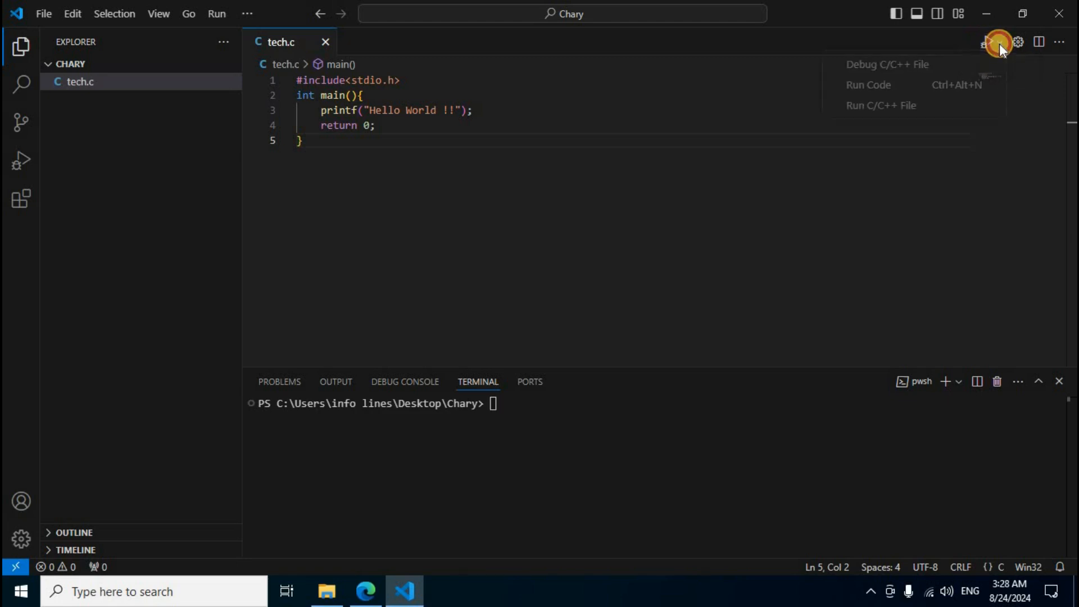
left_click(880, 97)
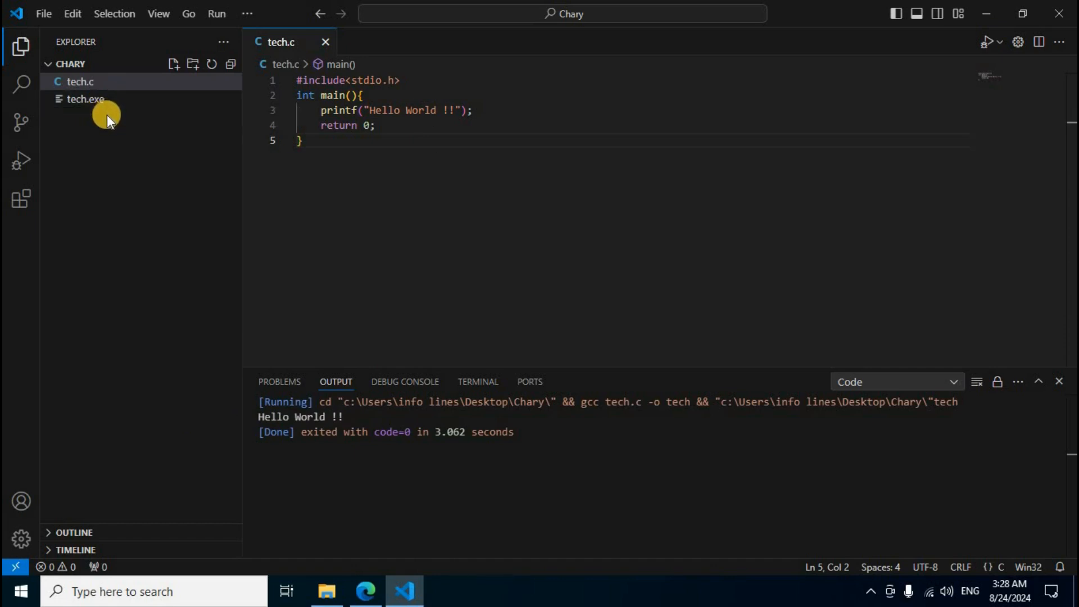
Create a new file named info.cpp in the Chary folder.
left_click(174, 67)
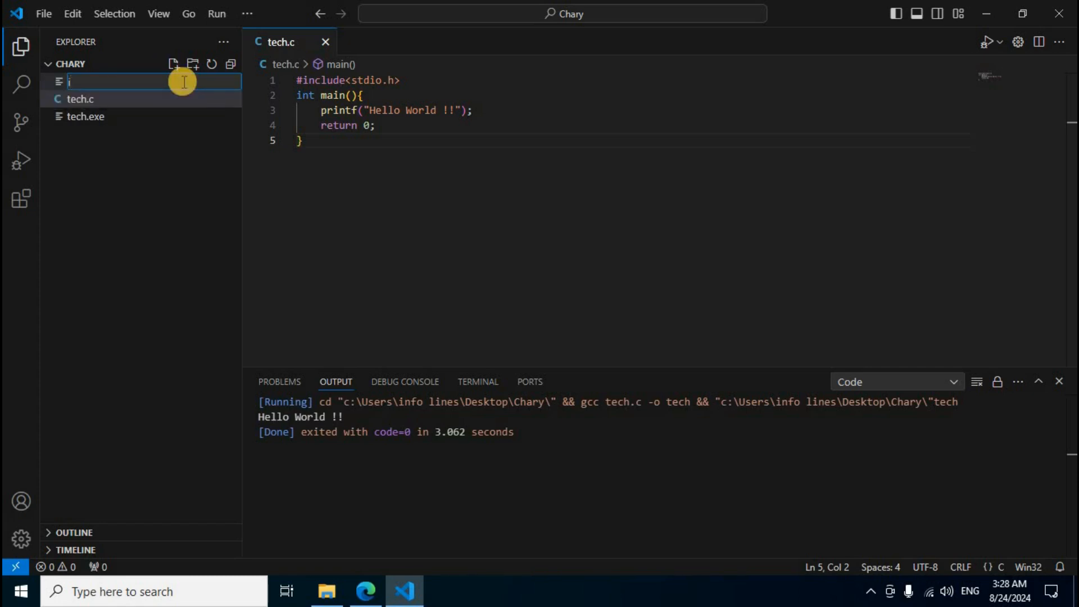
type("info.cpp")
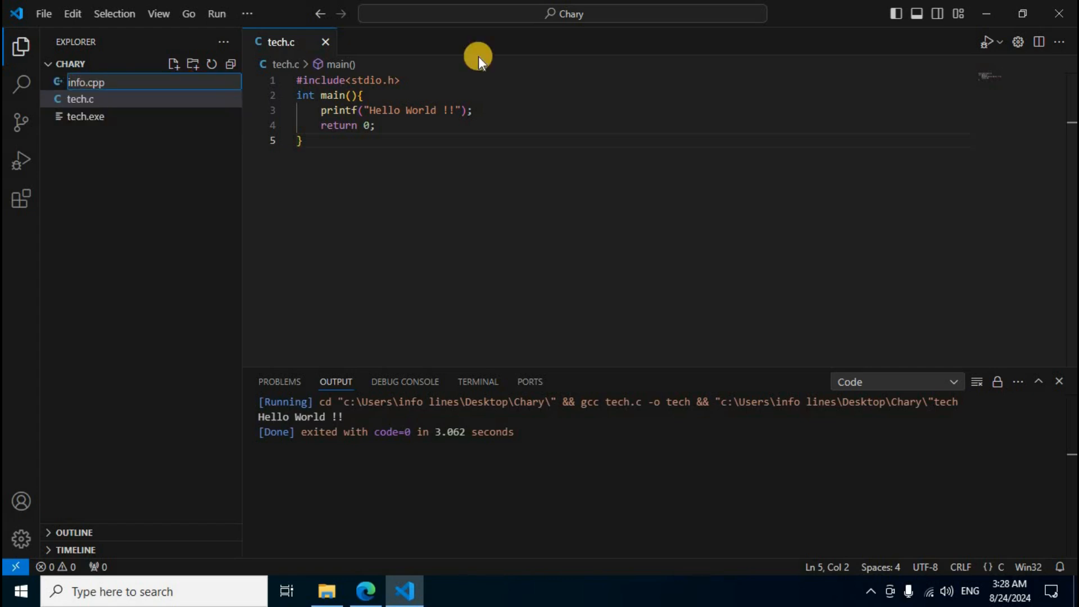
key("Return")
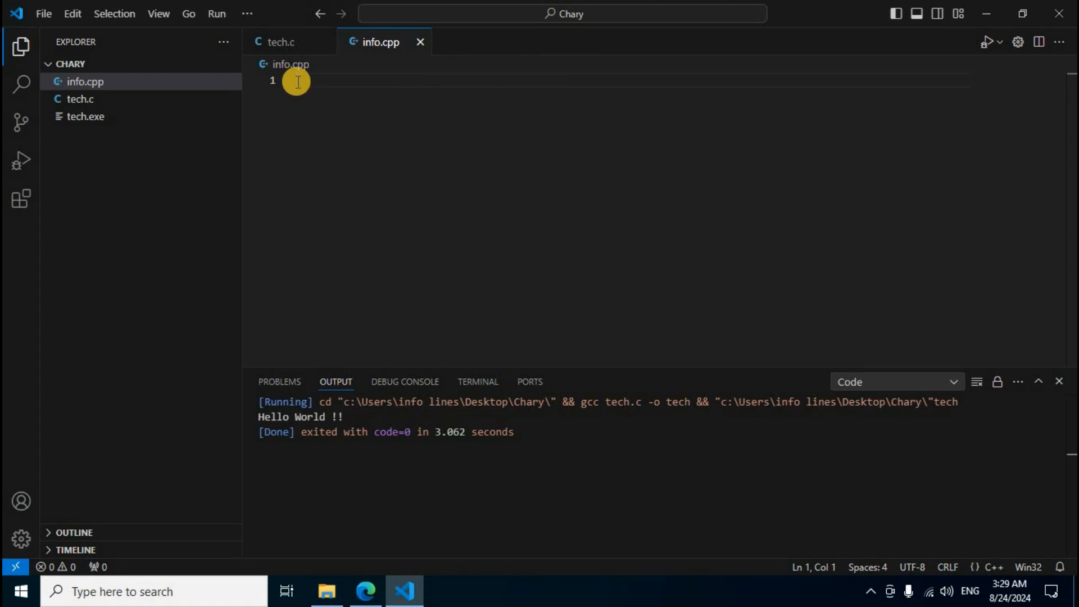
Find the Code Runner terminal options in the user settings with "code ter", enable Run In Terminal and close the settings.
left_click(349, 386)
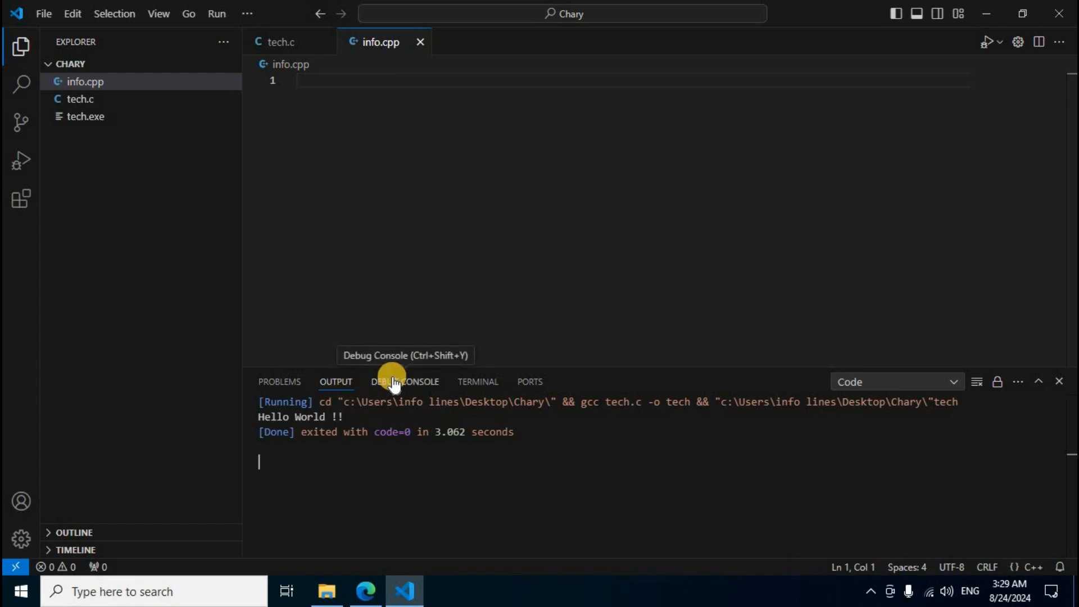
left_click(19, 542)
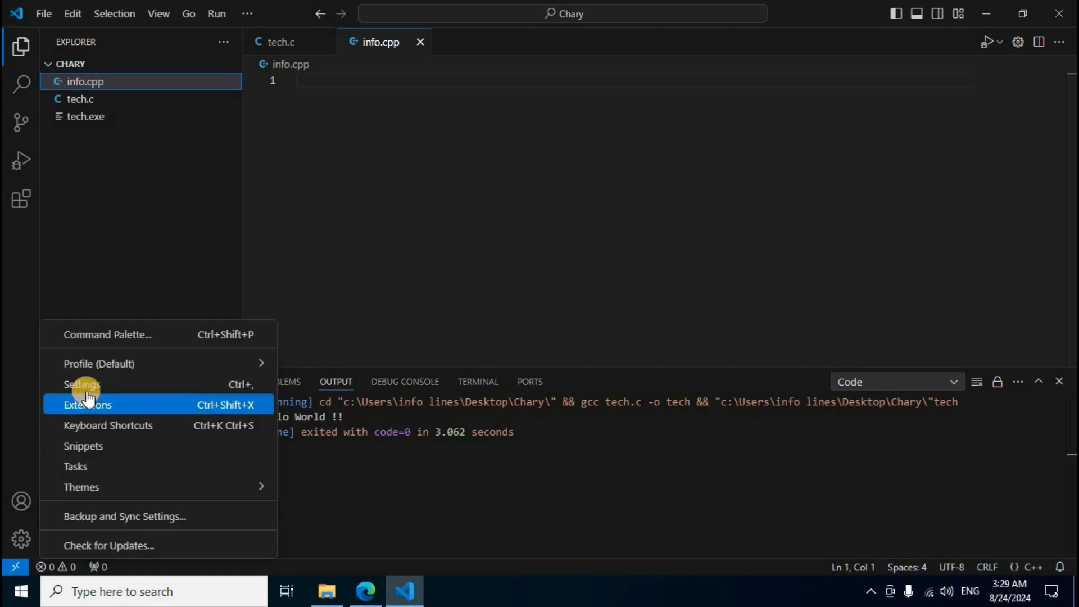
left_click(235, 393)
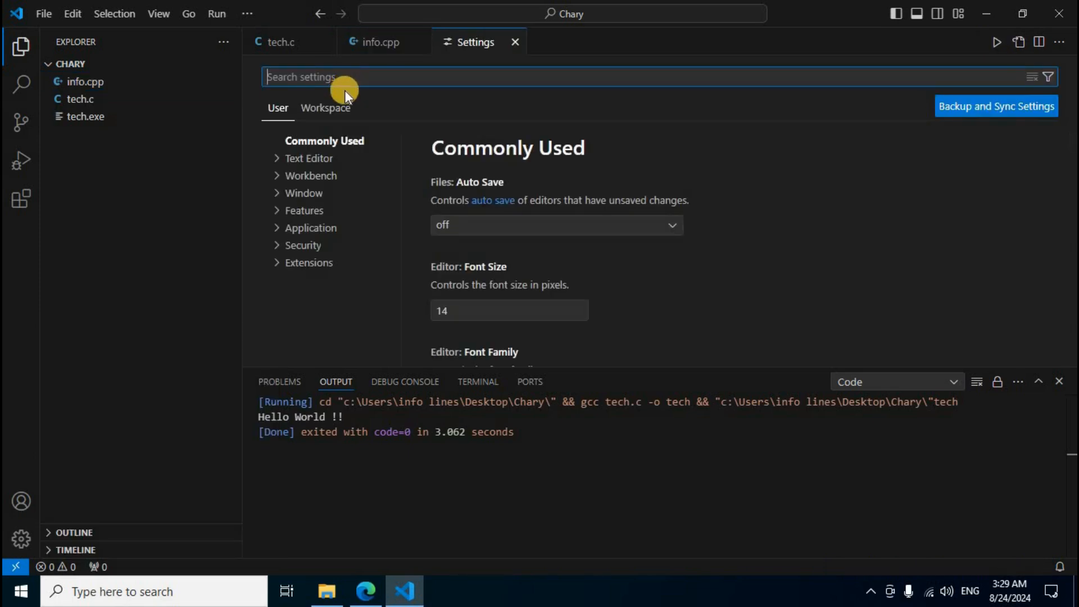
type("code ter")
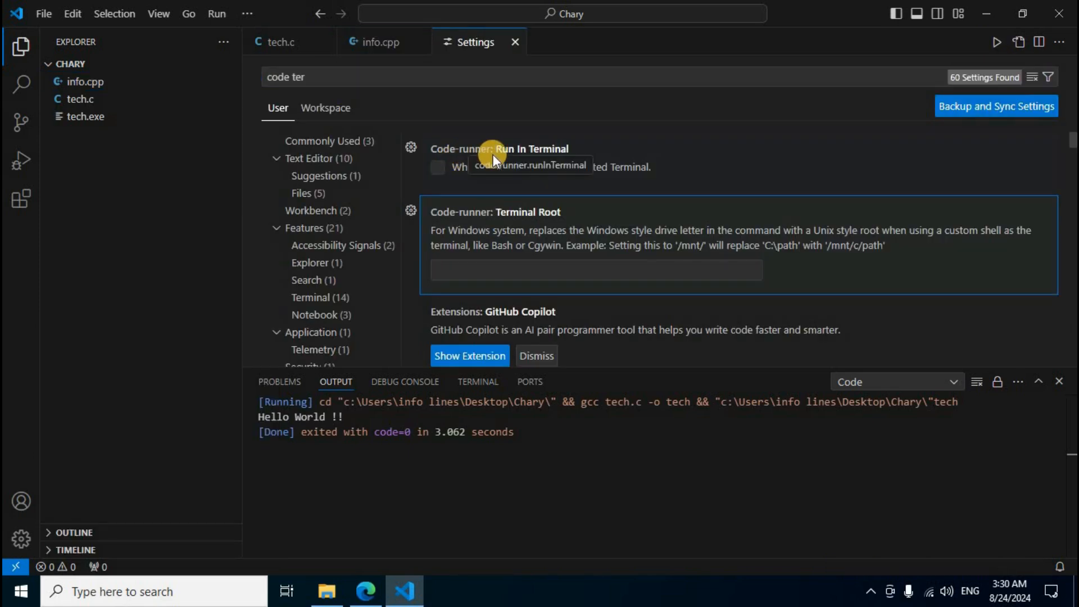
left_click(440, 170)
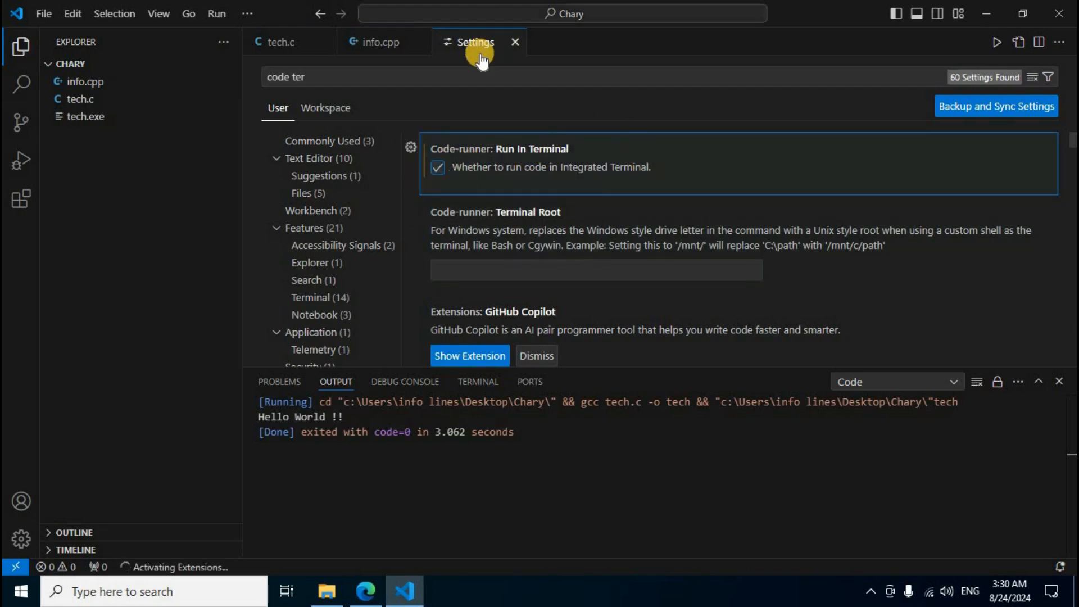
left_click(515, 43)
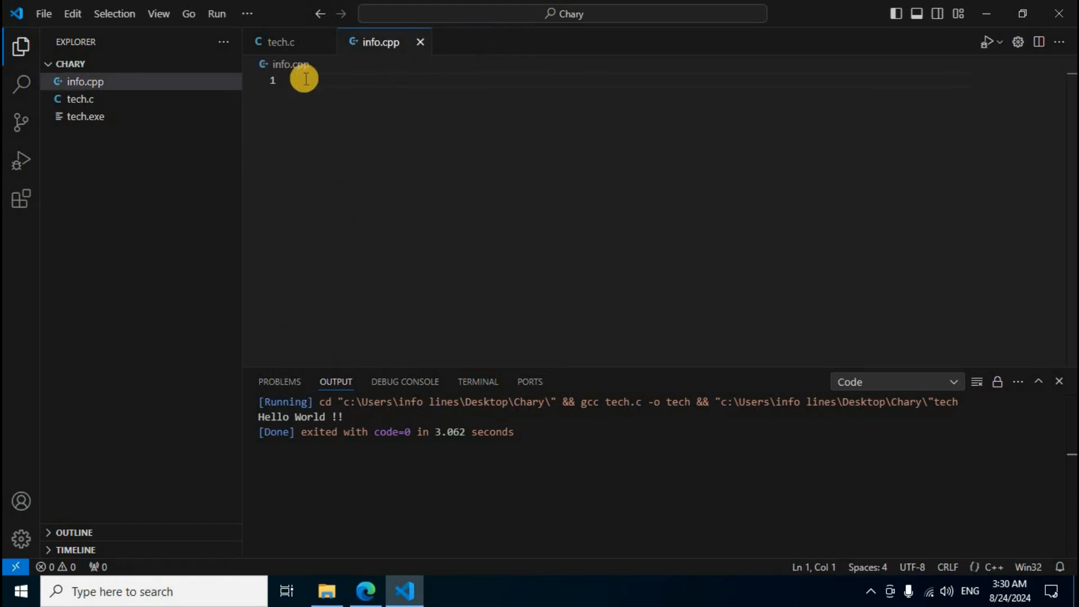
Write a C++ program in info.cpp that prints "Hello World, Chary Tech info" using iostream and cout, and save it.
type("#include<iostream> using namespace std; int main(){     cout<< \"Hello World, Chary Tech info\";     return 0; }")
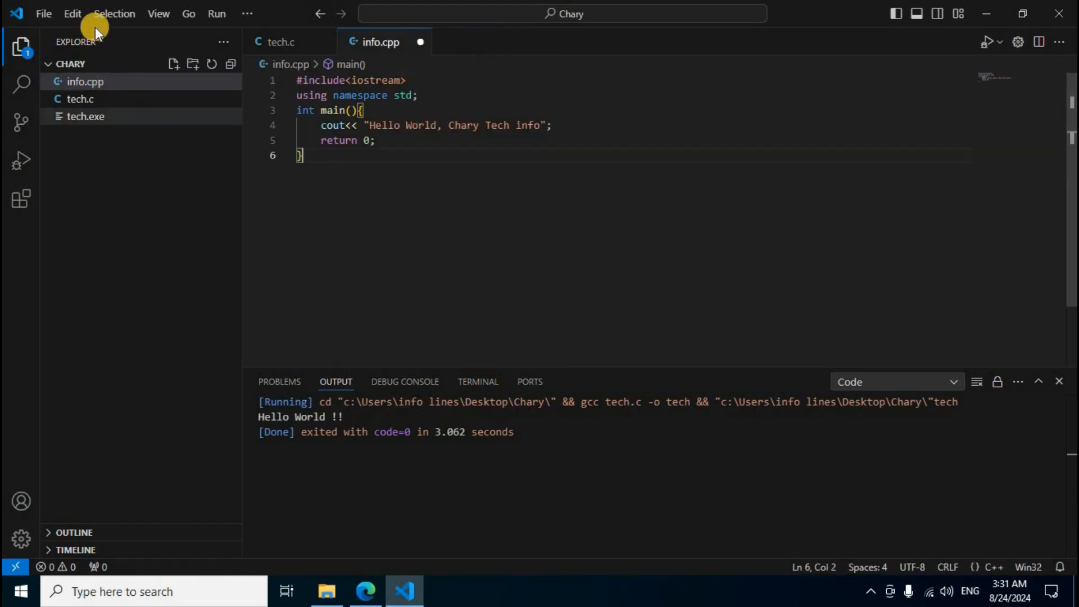
left_click(42, 12)
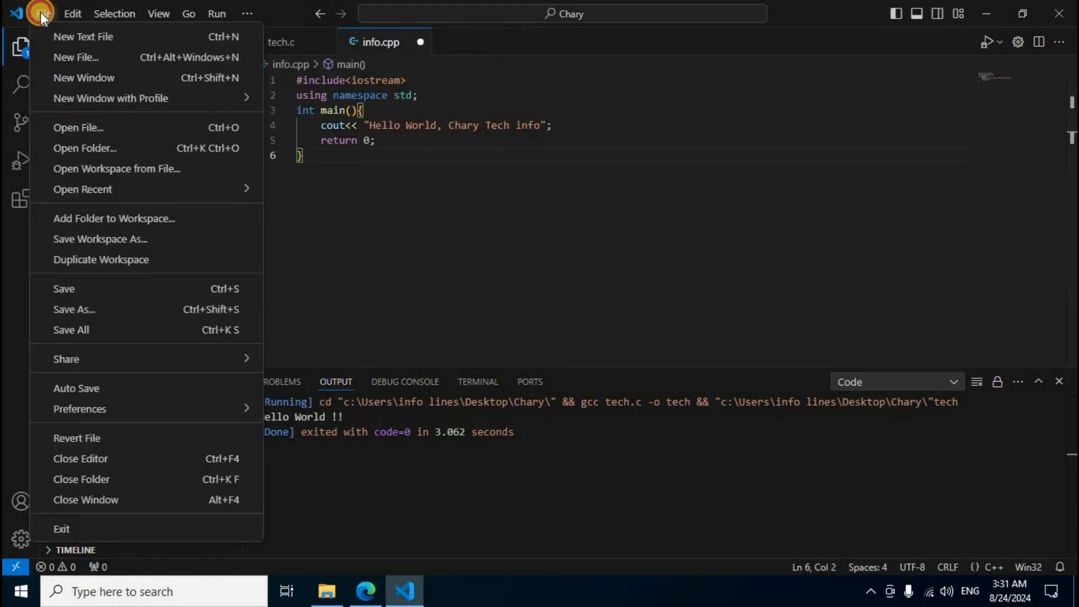
left_click(73, 288)
Run info.cpp with Run Code.
left_click(997, 41)
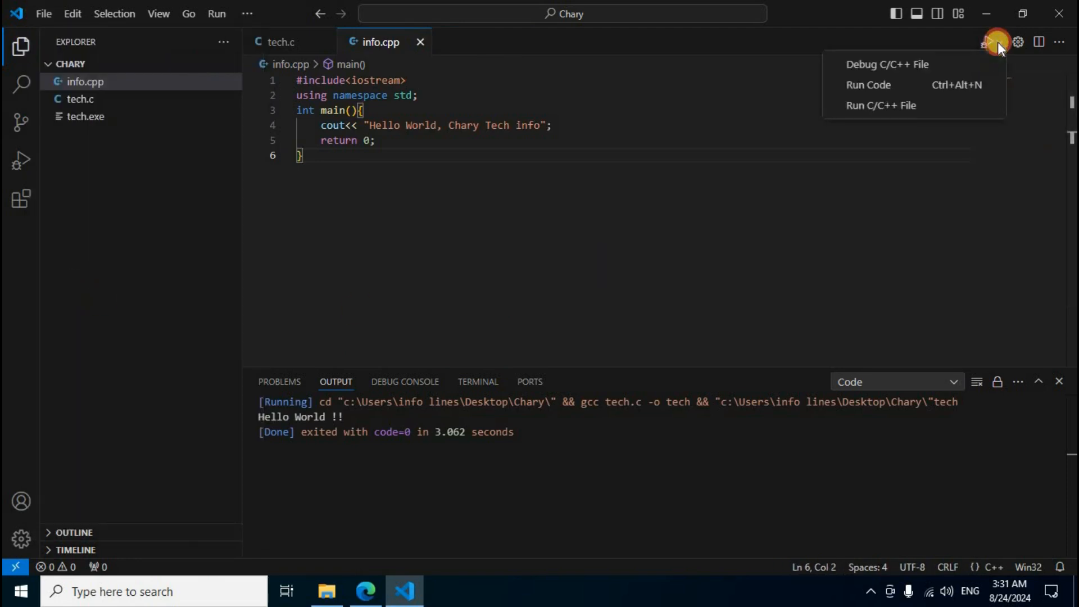
left_click(877, 86)
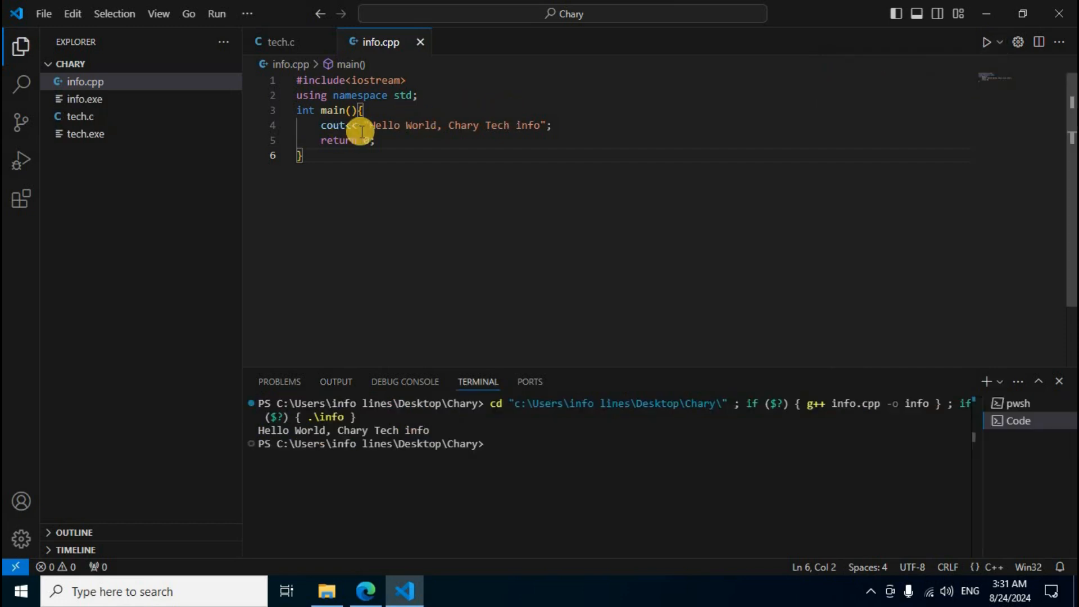